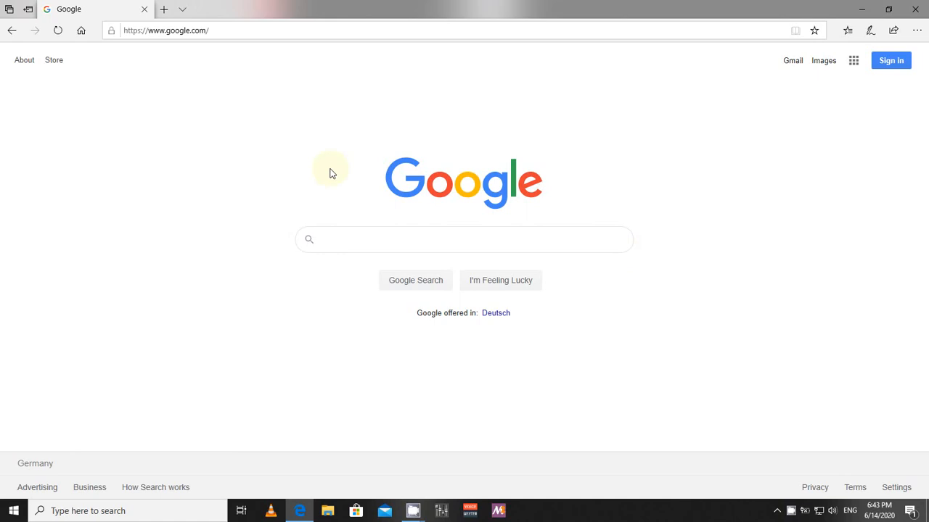
pyautogui.click(237, 32)
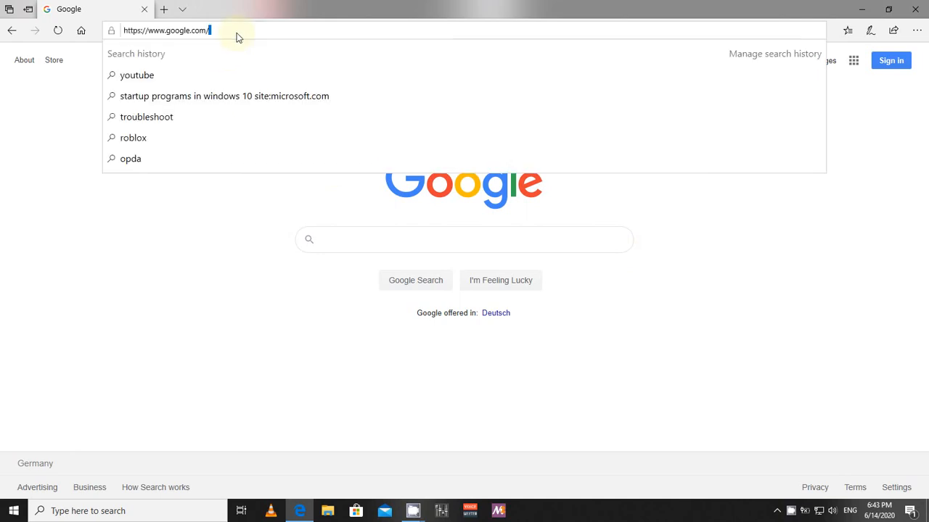
pyautogui.click(185, 253)
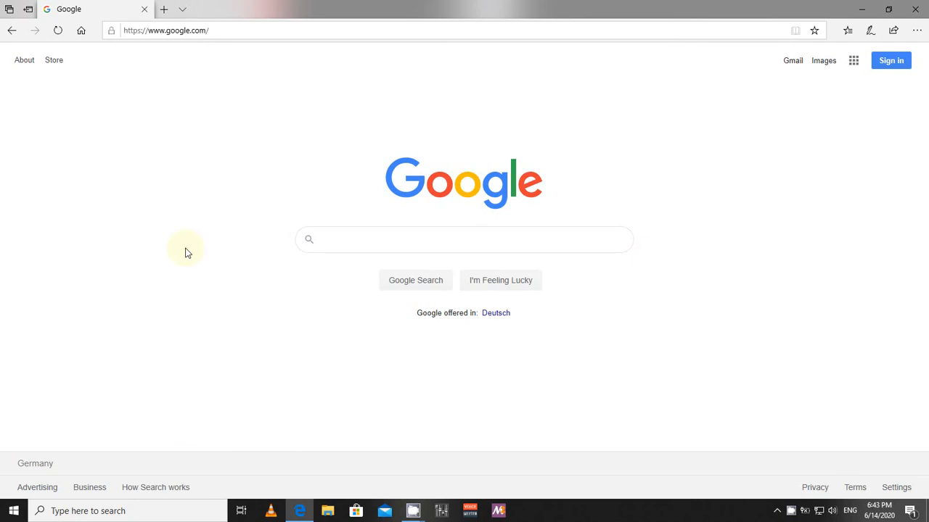
# Step: Open the Command Prompt by running cmd from the Run dialog
pyautogui.click(10, 516)
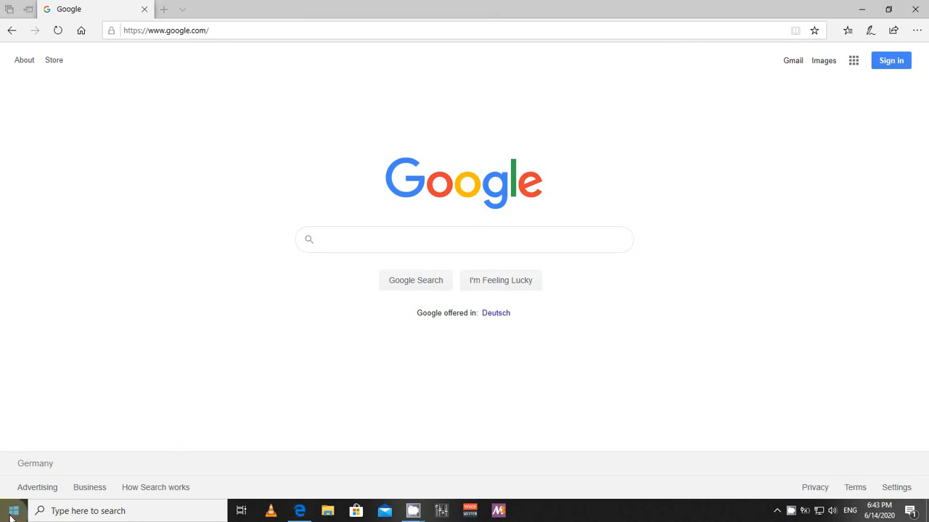
pyautogui.rightClick(11, 515)
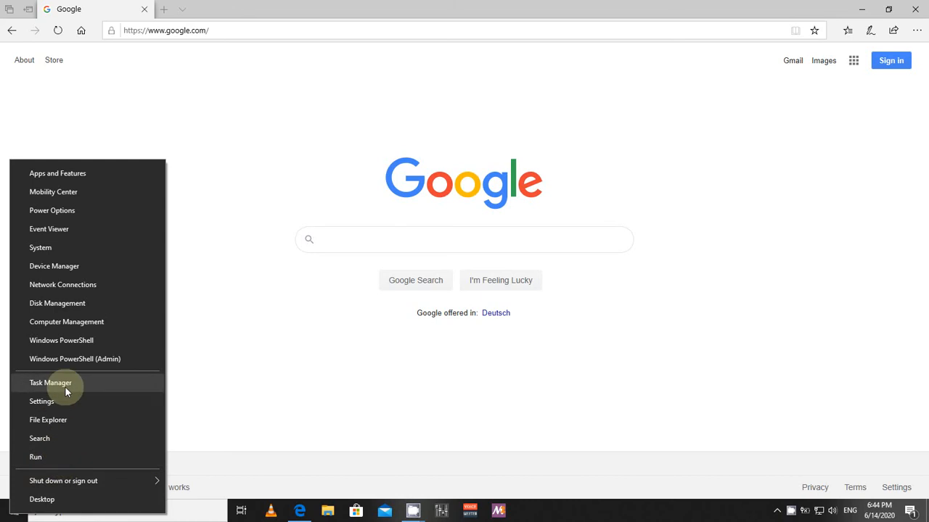
pyautogui.click(64, 457)
pyautogui.click(18, 512)
pyautogui.rightClick(20, 514)
pyautogui.click(194, 389)
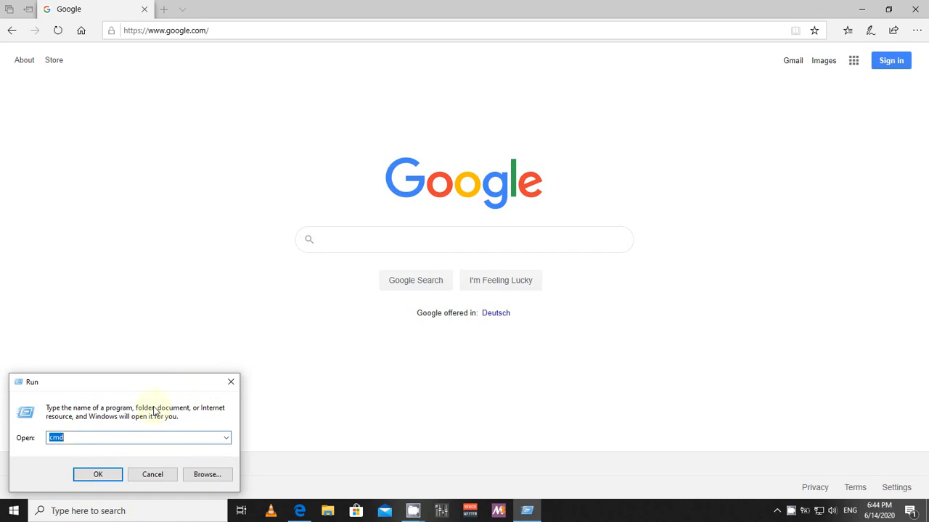
pyautogui.click(98, 476)
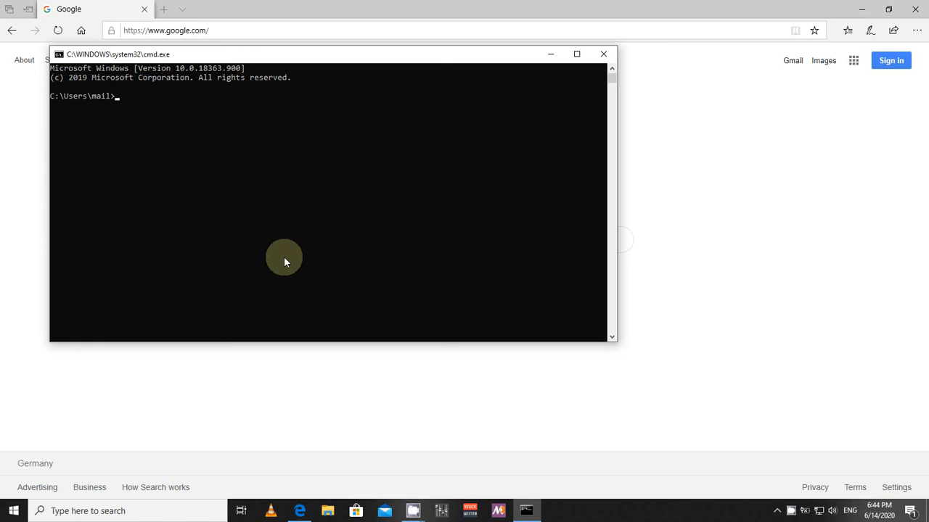
# Step: Run pkg-config without arguments, and query the GTK 3 compiler flags with pkg-config --cflags gtk+-3.0
pyautogui.write('pkg-config')
pyautogui.press('Return')
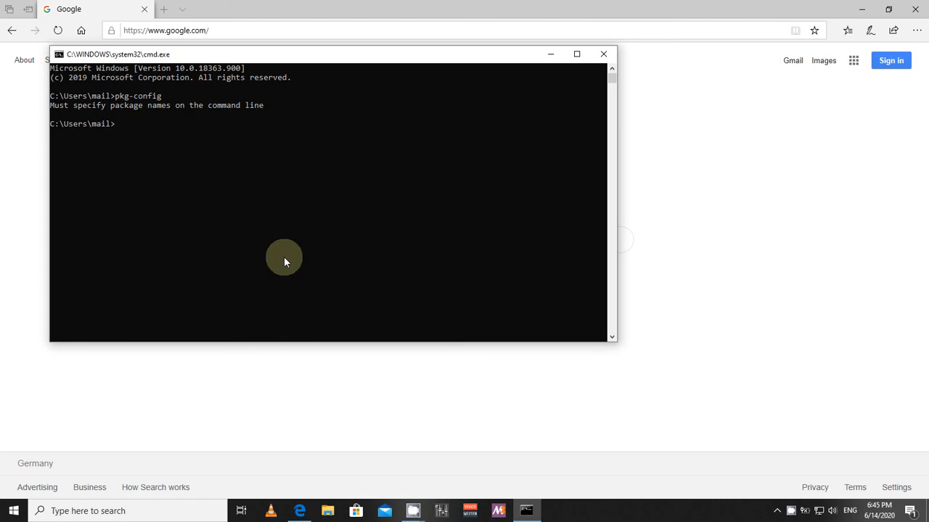
pyautogui.write('pkg-config --cflags gtk+-3.0')
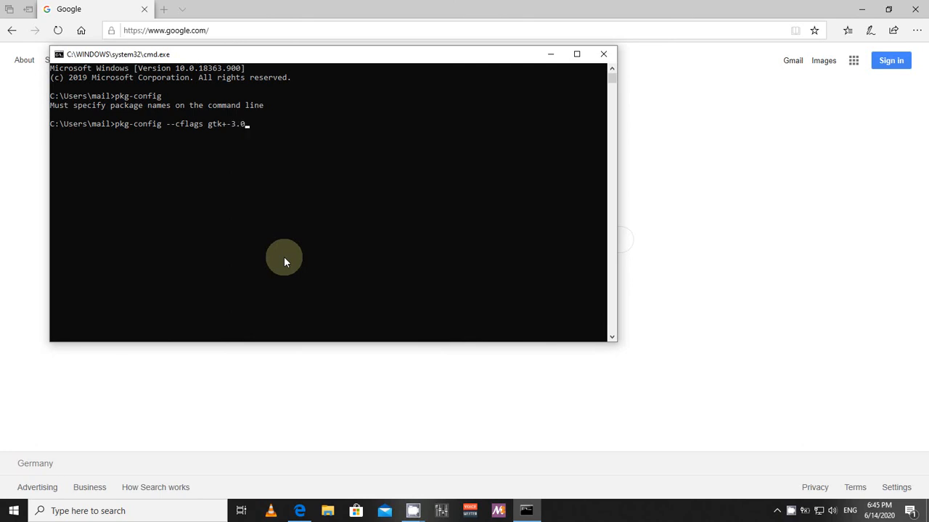
pyautogui.press('Return')
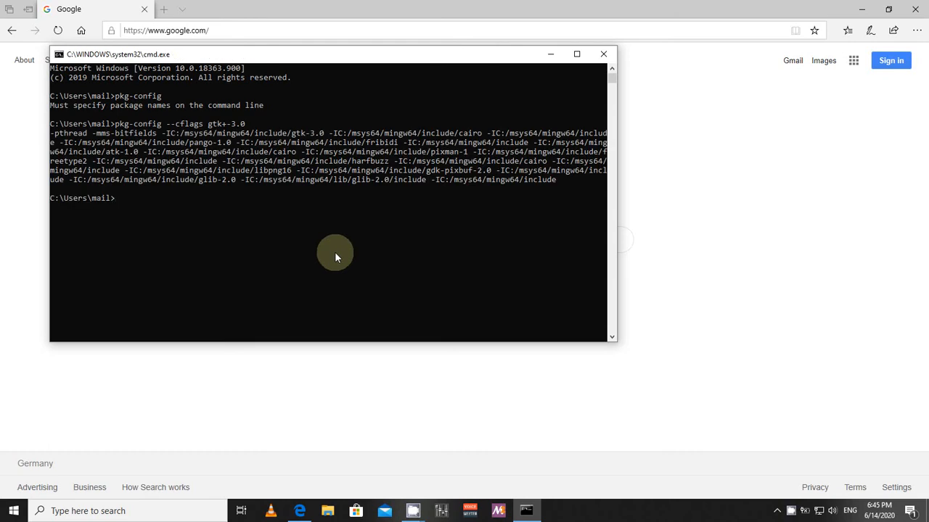
pyautogui.moveTo(555, 181); pyautogui.dragTo(46, 132)
pyautogui.click(184, 198)
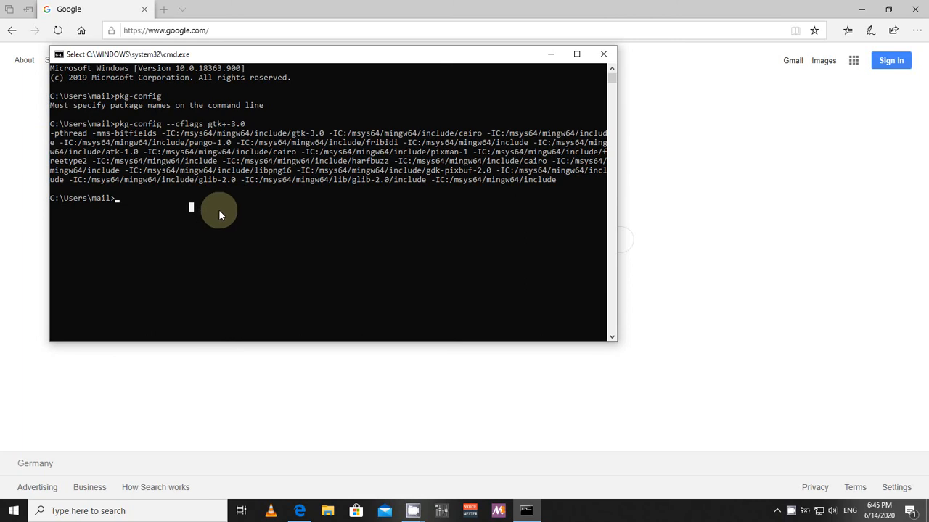
pyautogui.click(215, 209)
# Step: Query the GTK 3 linker flags with pkg-config --libs gtk+-3.0 and highlight the -lgtk-3 entry
pyautogui.press('Up')
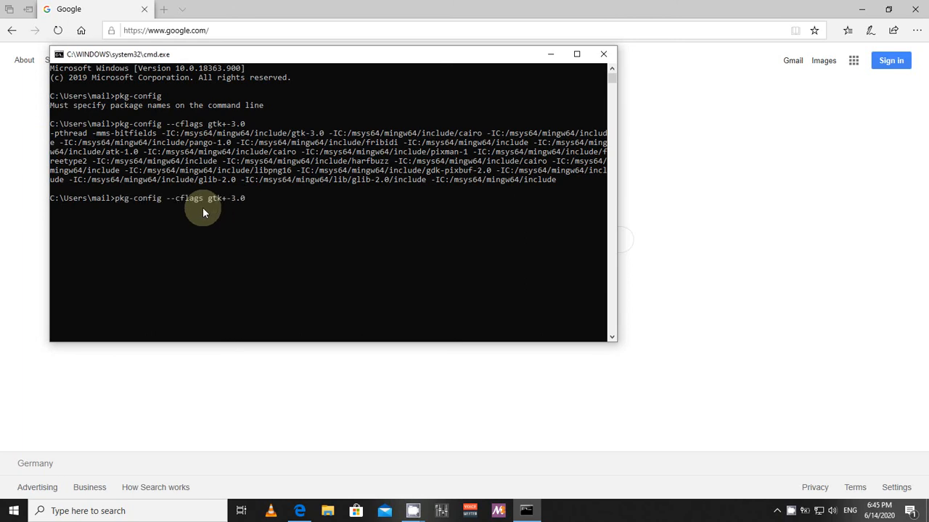
pyautogui.press('BackSpace')
pyautogui.press('BackSpace')
pyautogui.press('BackSpace')
pyautogui.write('libs')
pyautogui.press('Return')
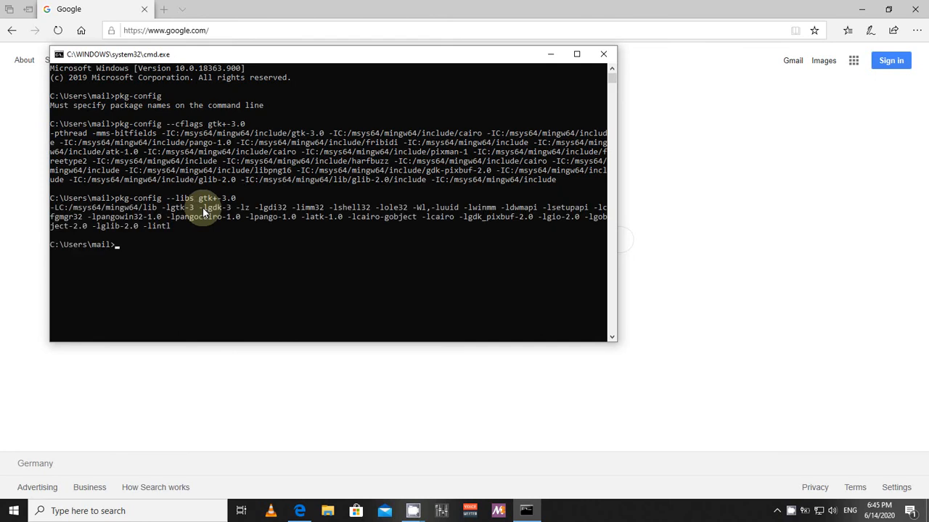
pyautogui.moveTo(161, 207); pyautogui.dragTo(196, 209)
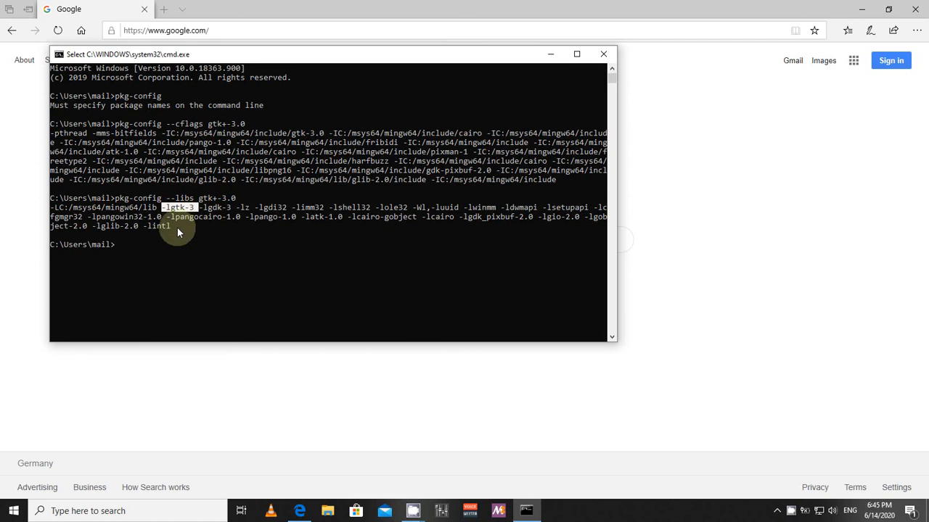
pyautogui.click(159, 242)
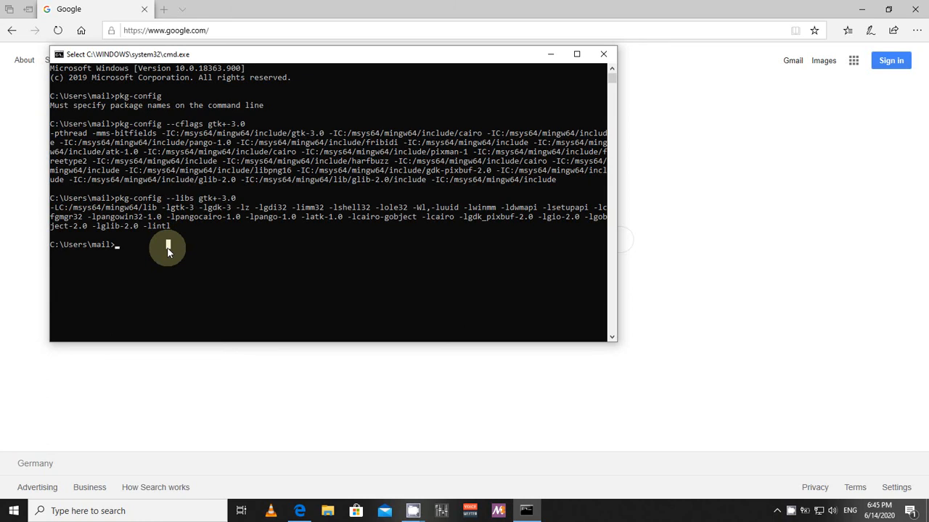
pyautogui.press('Escape')
pyautogui.write('pacma')
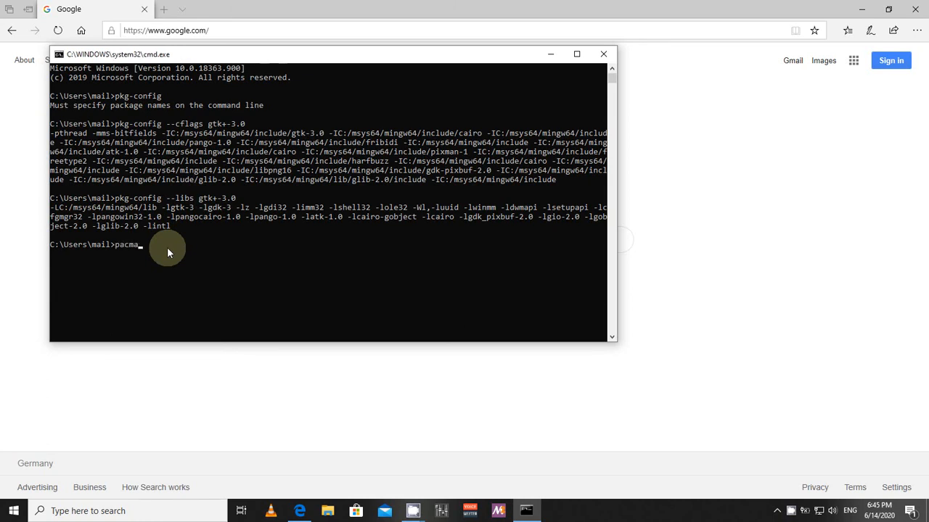
pyautogui.press('BackSpace')
pyautogui.press('BackSpace')
pyautogui.press('BackSpace')
pyautogui.press('BackSpace')
pyautogui.press('BackSpace')
# Step: Query the installed GTK 3 version with pkg-config --modversion gtk+-3.0 and highlight the version number
pyautogui.write('kg-config --modversion gtk+-3.0')
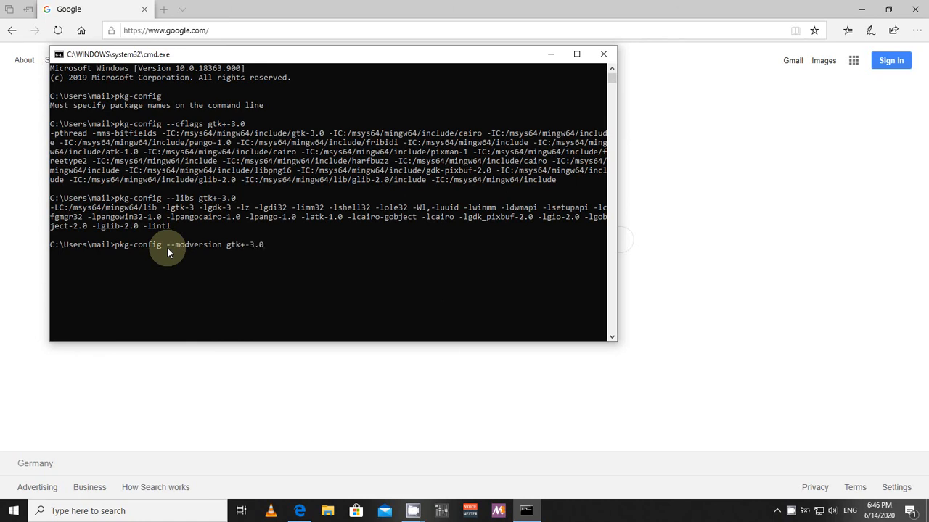
pyautogui.press('Return')
pyautogui.moveTo(84, 254); pyautogui.dragTo(49, 253)
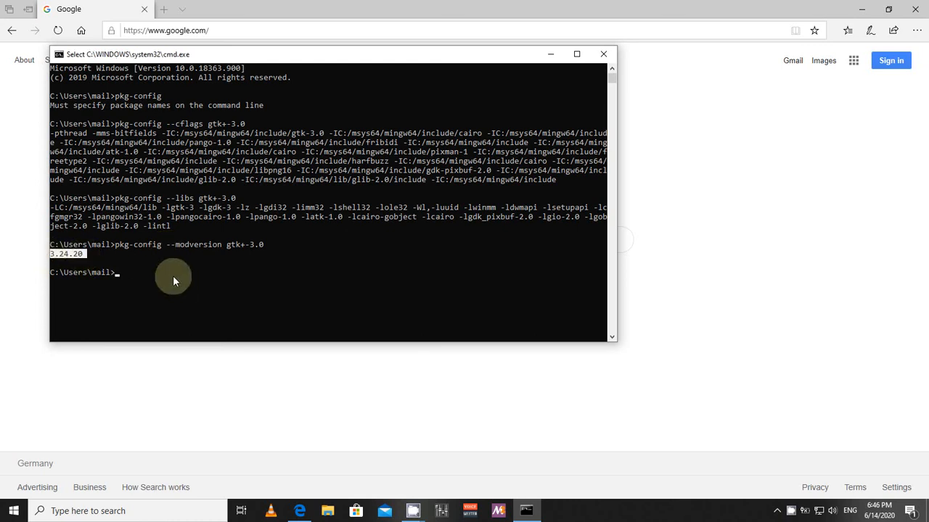
pyautogui.click(154, 272)
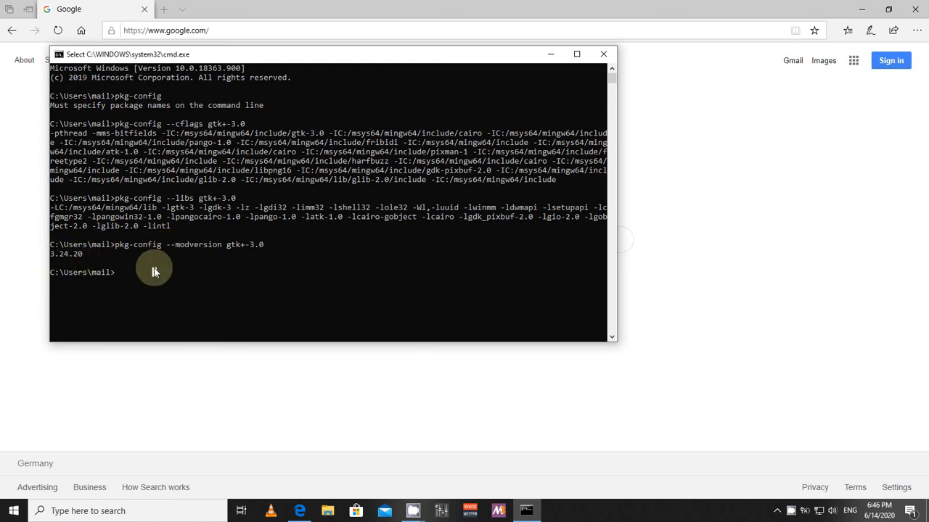
pyautogui.click(192, 282)
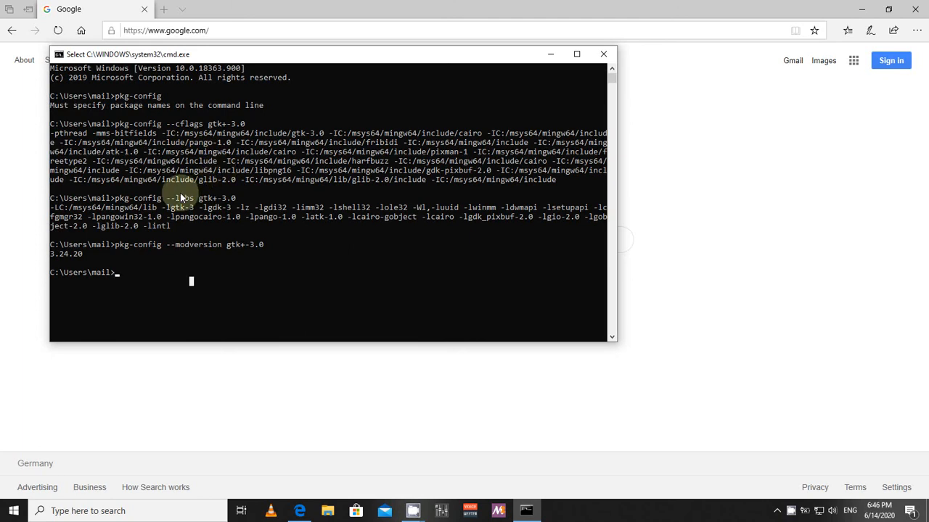
pyautogui.doubleClick(120, 95)
pyautogui.doubleClick(219, 197)
pyautogui.click(155, 274)
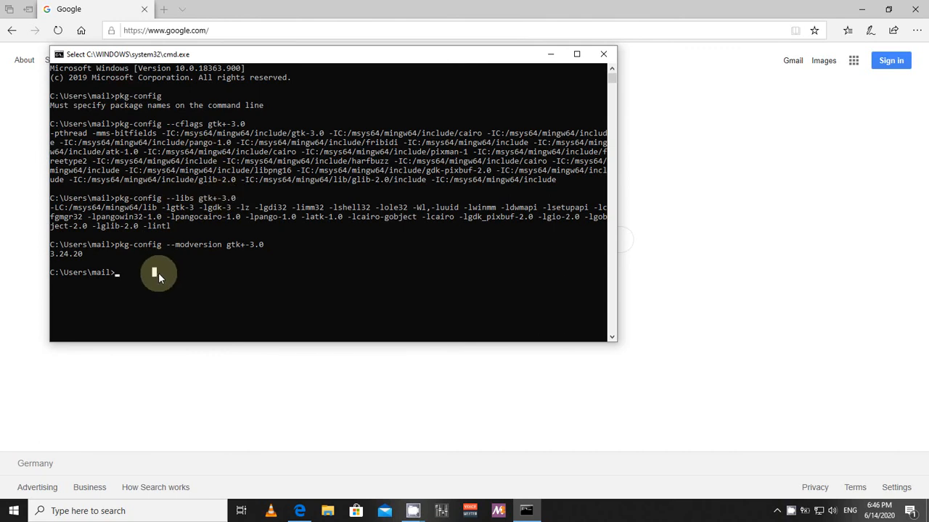
# Step: Check the compiler version with gcc --version, highlight the number, and close the Command Prompt
pyautogui.write('gcc --version')
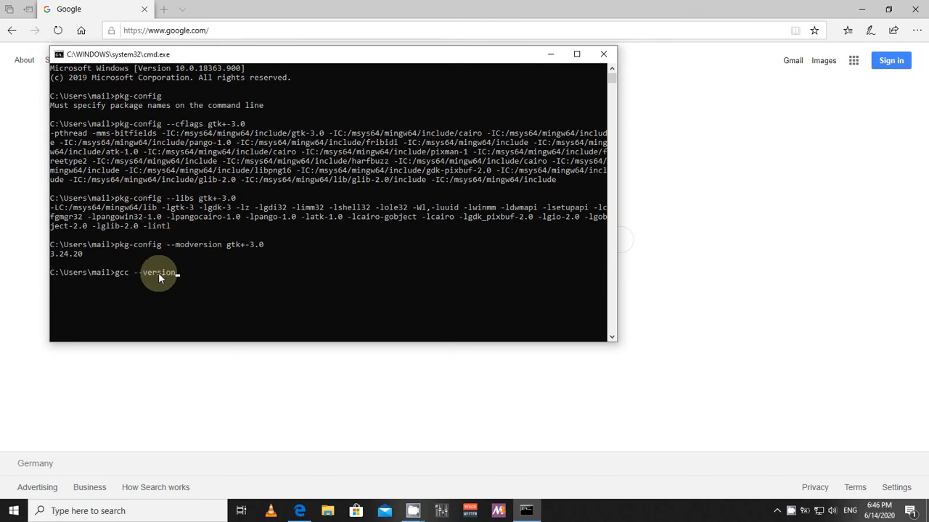
pyautogui.press('Return')
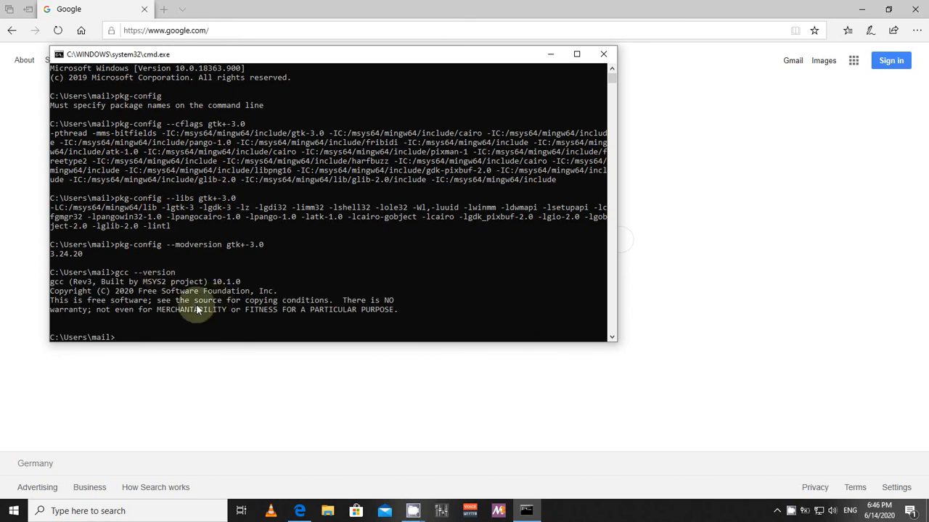
pyautogui.moveTo(213, 284); pyautogui.dragTo(240, 284)
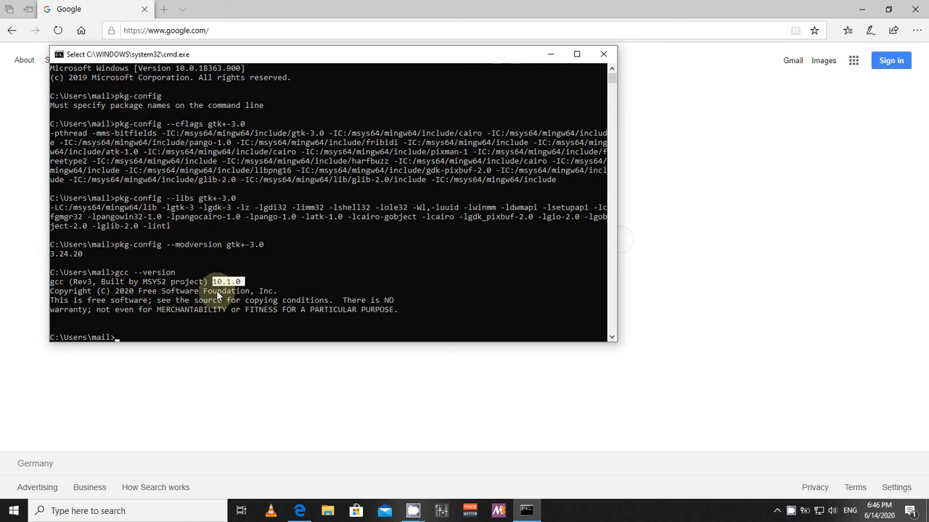
pyautogui.click(188, 312)
pyautogui.click(602, 55)
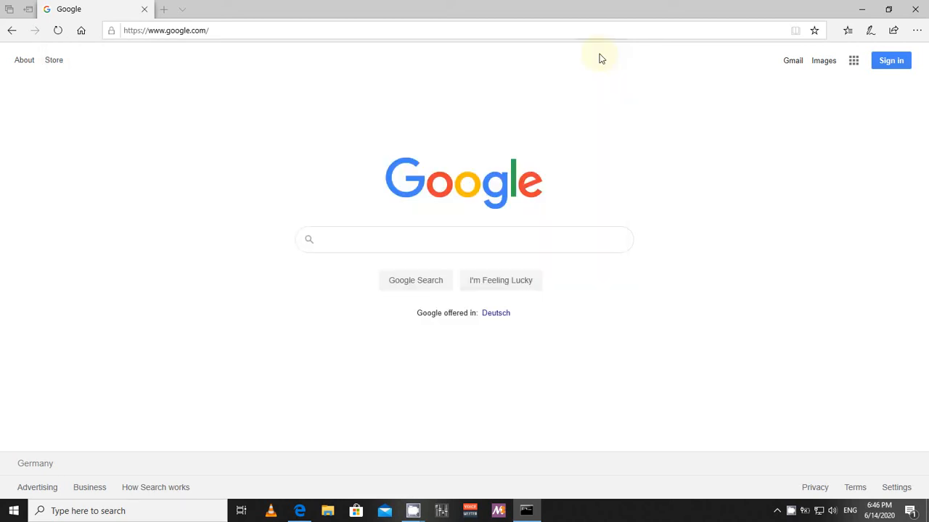
# Step: Go to the codeblocks.org website in the browser
pyautogui.click(229, 38)
pyautogui.moveTo(227, 37); pyautogui.dragTo(69, 37)
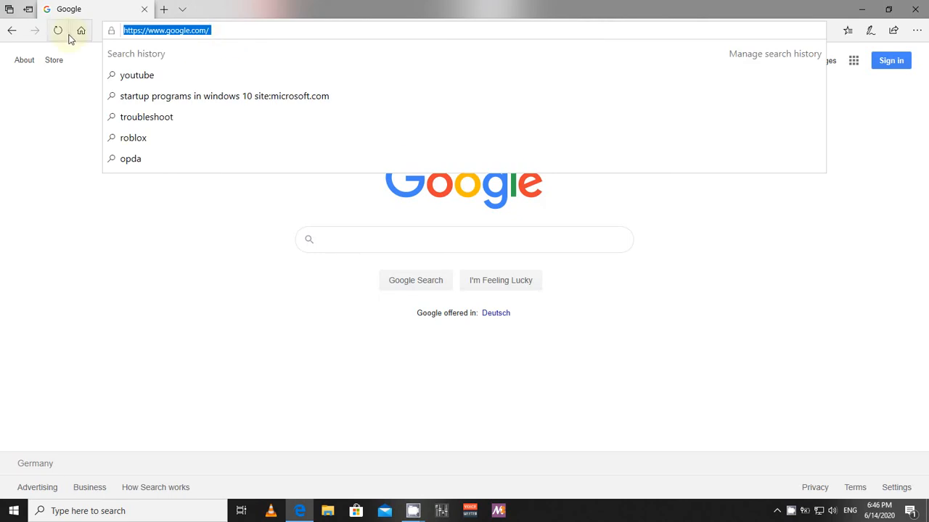
pyautogui.write('code')
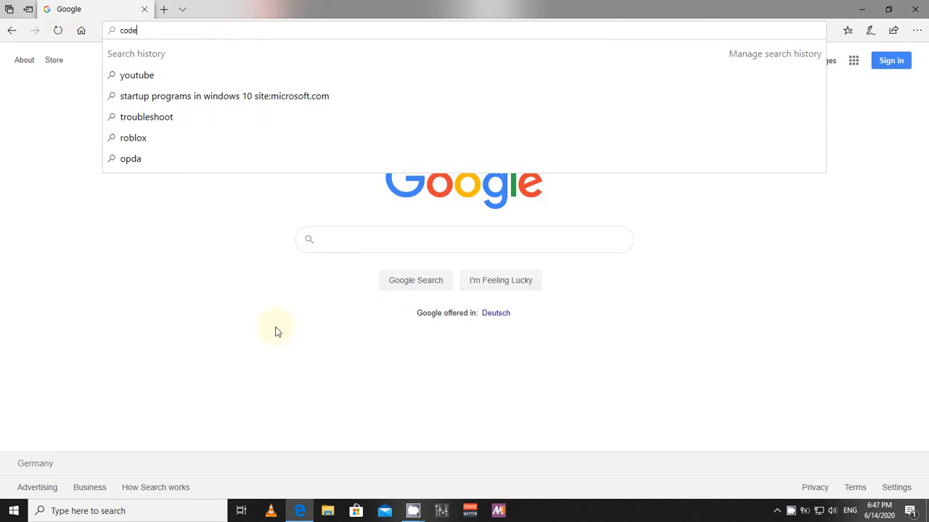
pyautogui.write('blocks.org')
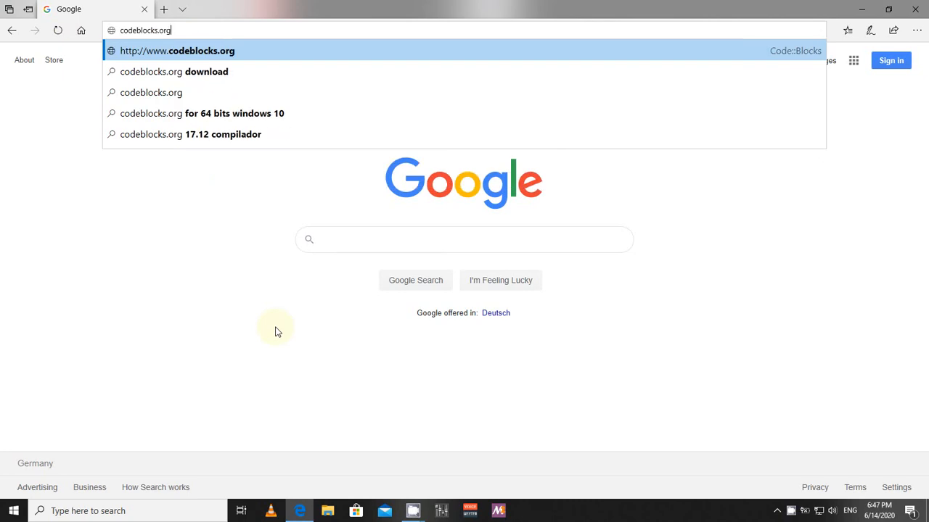
pyautogui.press('Return')
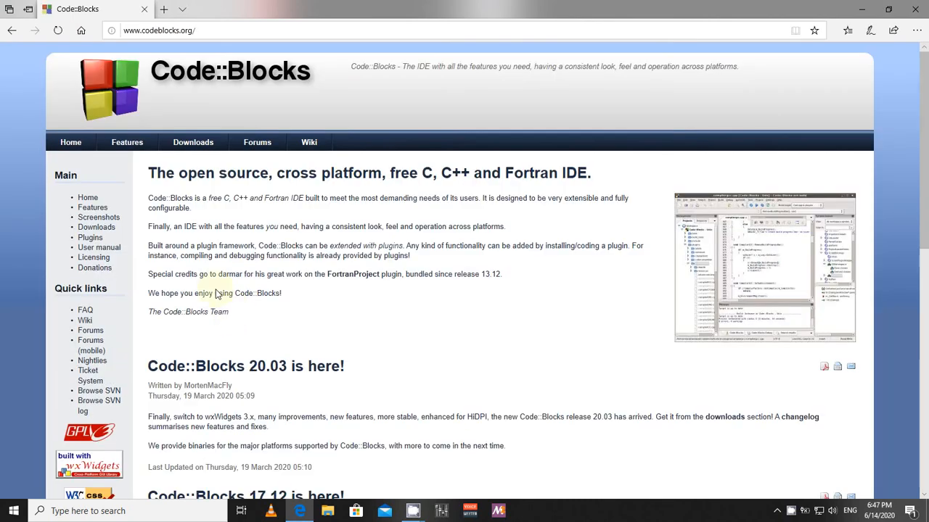
# Step: Open the Code::Blocks binary downloads page at the Windows XP / Vista / 7 / 8.x / 10 file list
pyautogui.click(191, 144)
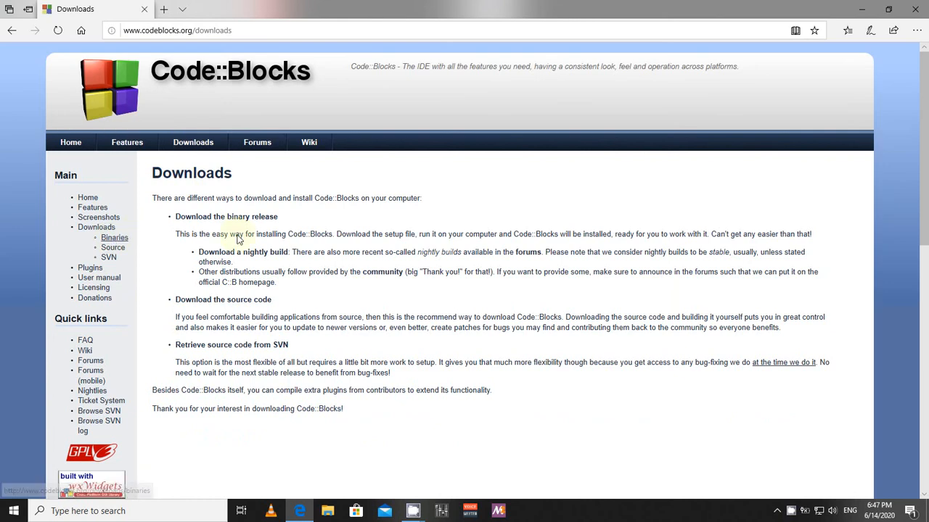
pyautogui.click(110, 241)
pyautogui.scroll(-5, 291, 250)
pyautogui.scroll(3, 289, 250)
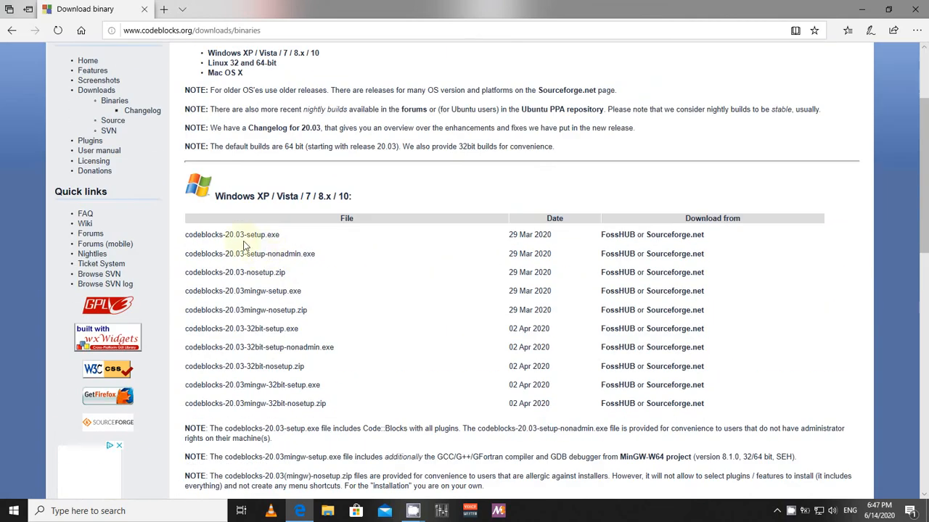
# Step: Examine the Windows 20.03 packages, comparing the 32bit files with the default 64-bit ones
pyautogui.moveTo(236, 235); pyautogui.dragTo(365, 397)
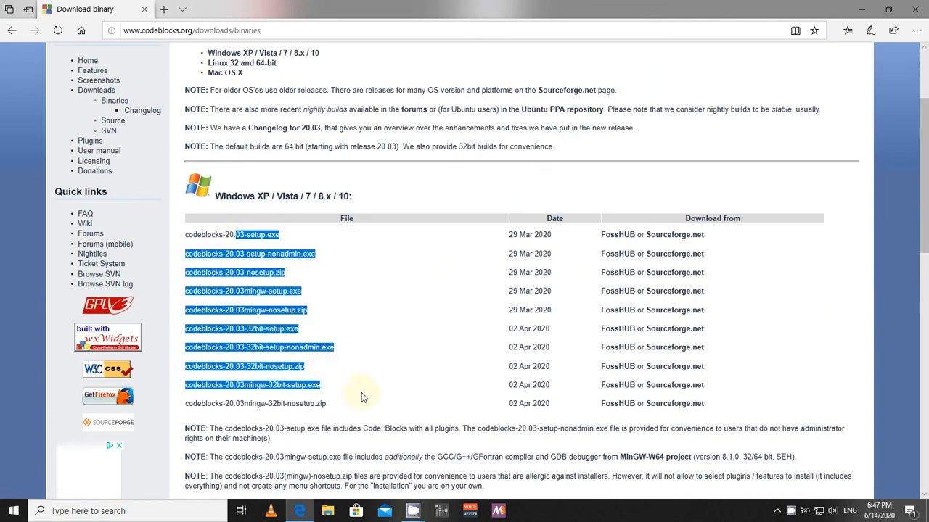
pyautogui.click(317, 295)
pyautogui.moveTo(246, 329); pyautogui.dragTo(260, 329)
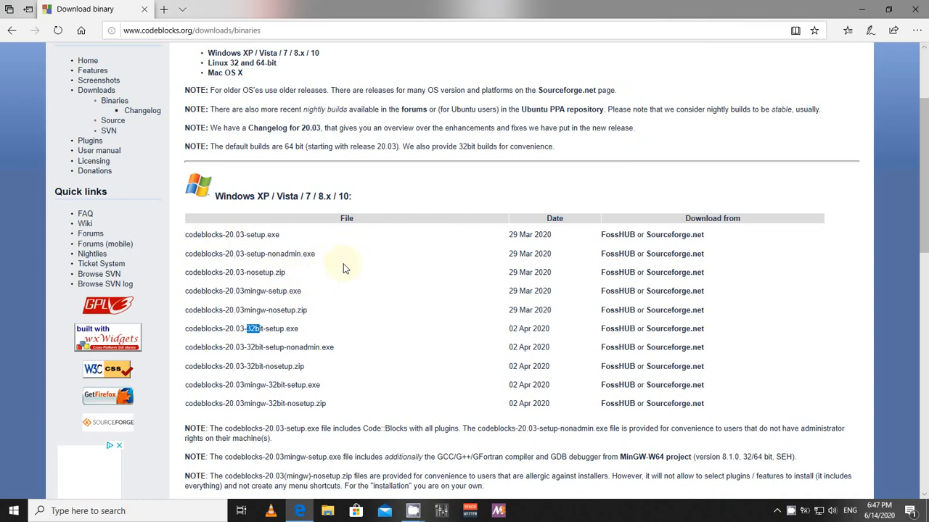
pyautogui.click(255, 332)
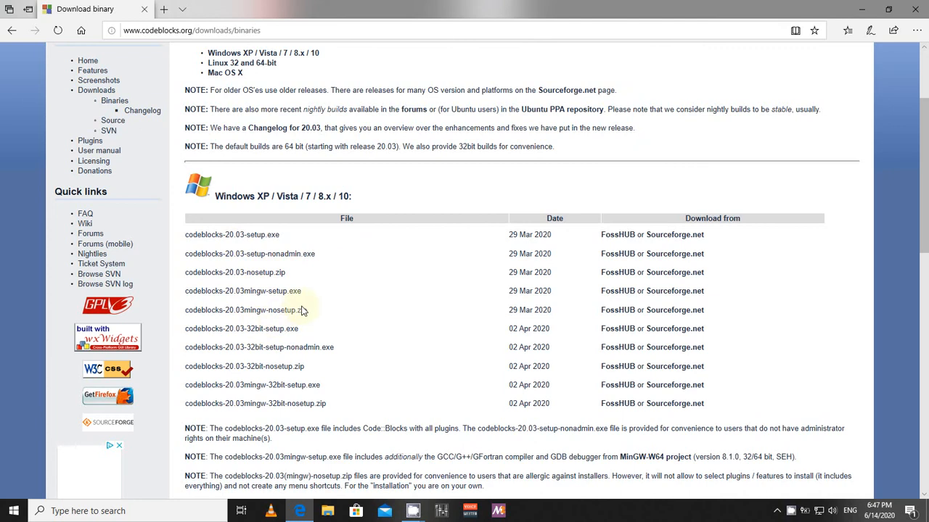
pyautogui.moveTo(308, 312); pyautogui.dragTo(190, 245)
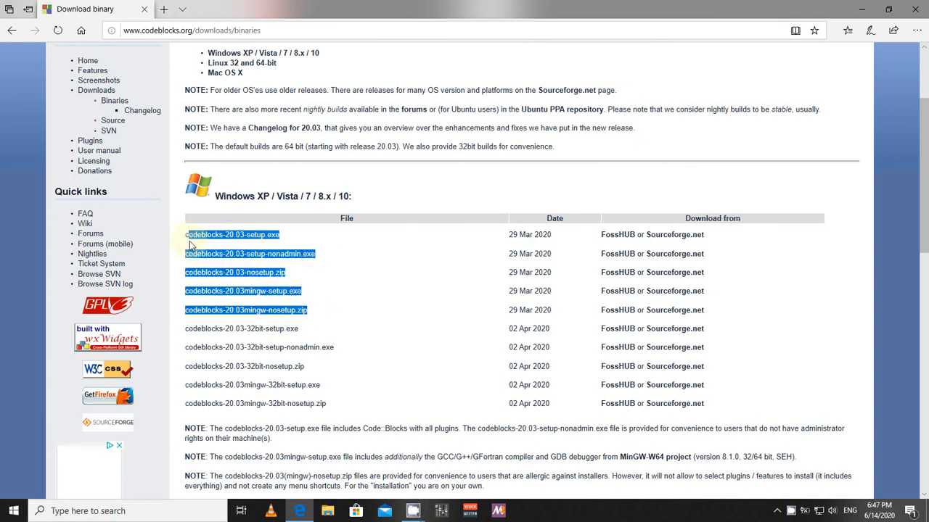
pyautogui.click(333, 272)
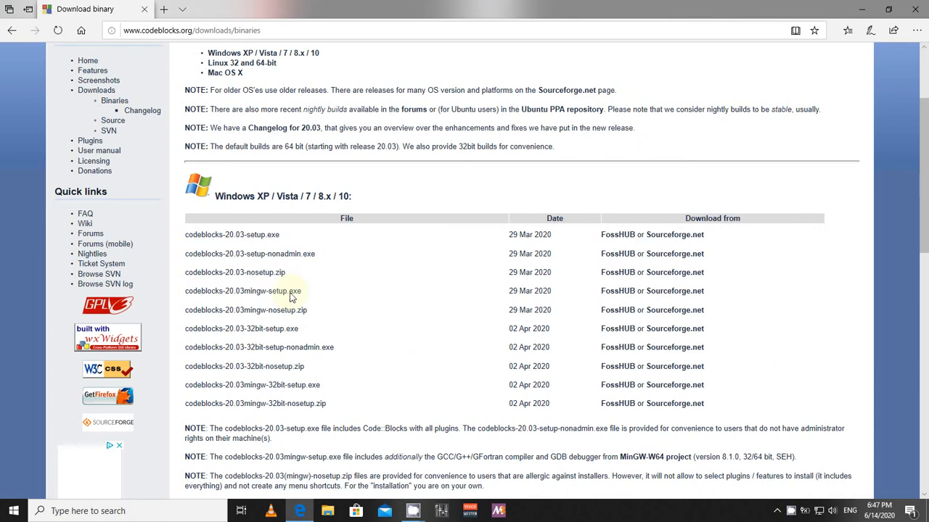
# Step: Examine the codeblocks-20.03mingw-setup.exe entry in the Windows file list, highlighting its file name
pyautogui.moveTo(248, 298); pyautogui.dragTo(283, 294)
pyautogui.moveTo(300, 294); pyautogui.dragTo(187, 304)
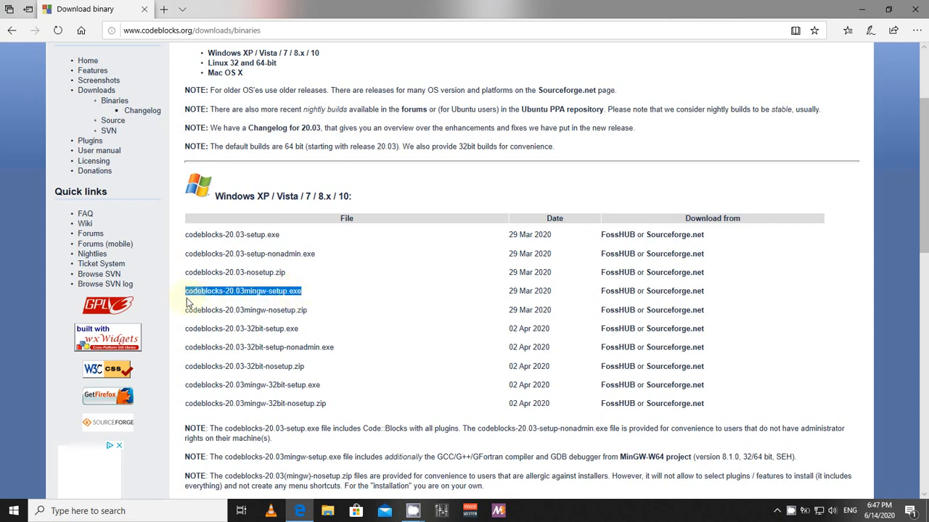
pyautogui.click(297, 295)
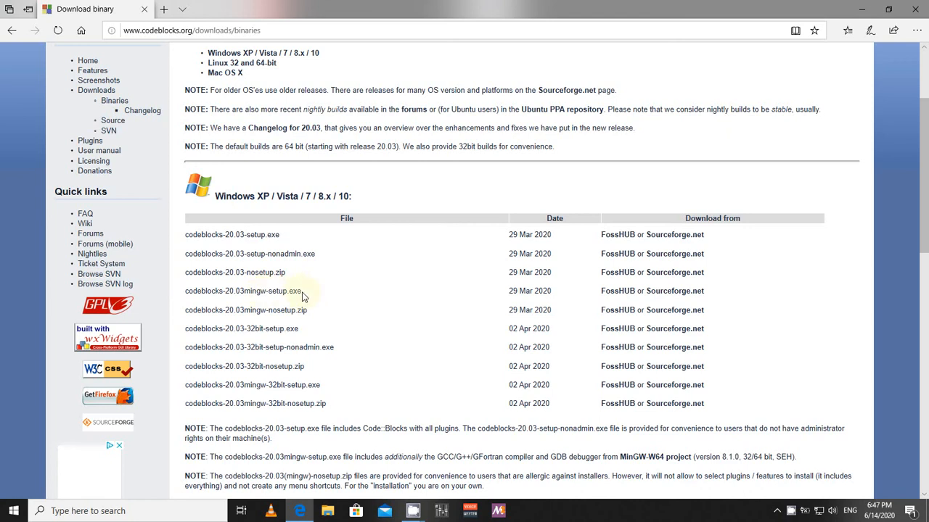
pyautogui.moveTo(301, 295); pyautogui.dragTo(201, 294)
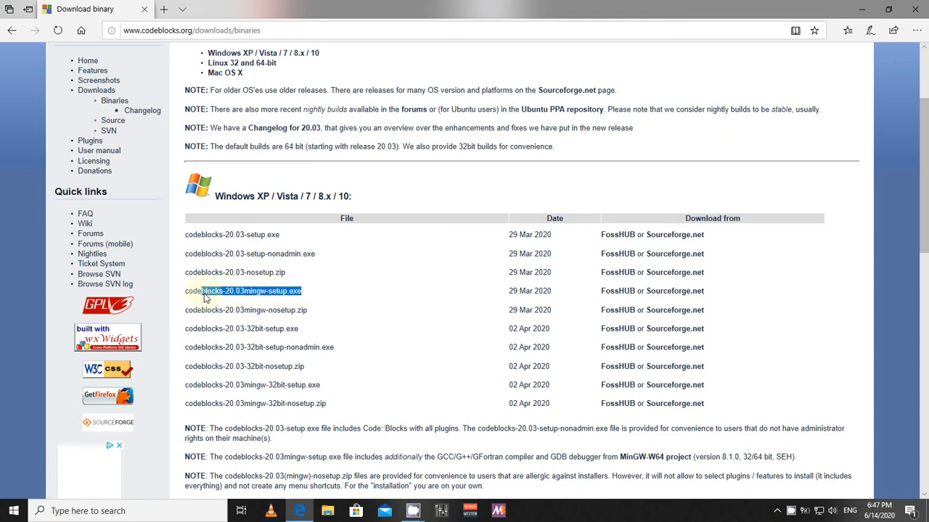
pyautogui.click(315, 295)
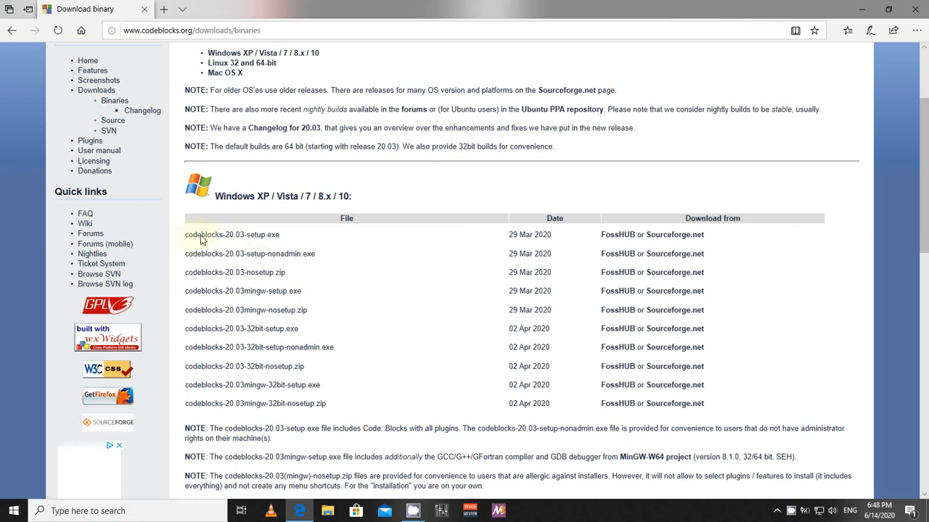
# Step: Download codeblocks-20.03-setup.exe from Sourceforge.net through the direct link, accepting the privacy notice, and save the file
pyautogui.moveTo(190, 240); pyautogui.dragTo(279, 240)
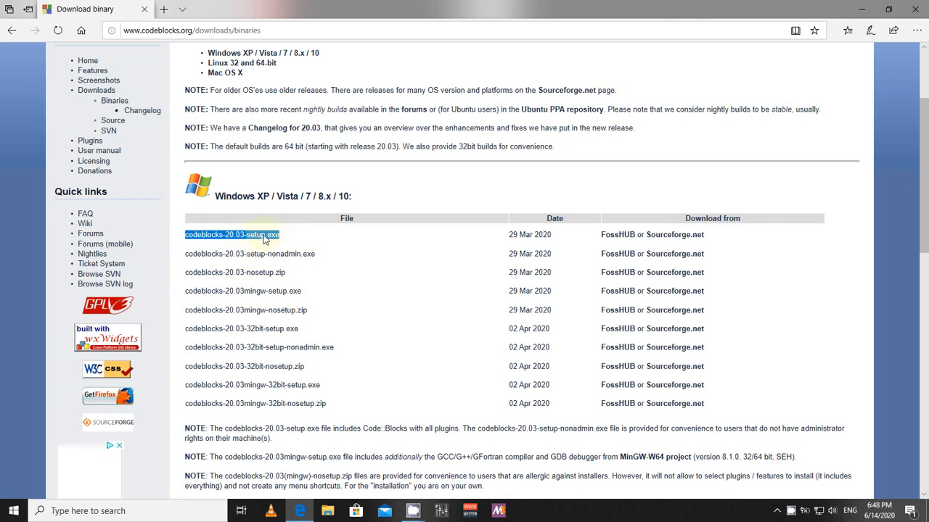
pyautogui.click(674, 236)
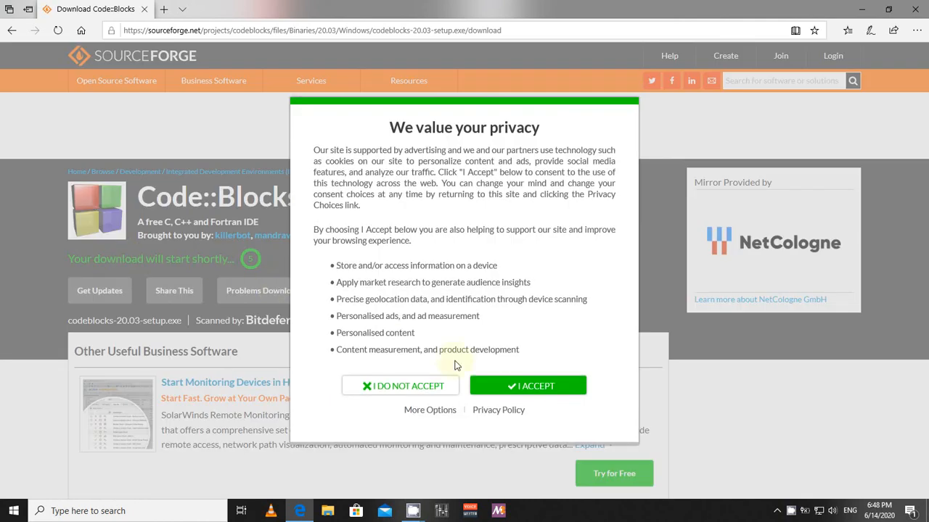
pyautogui.click(549, 388)
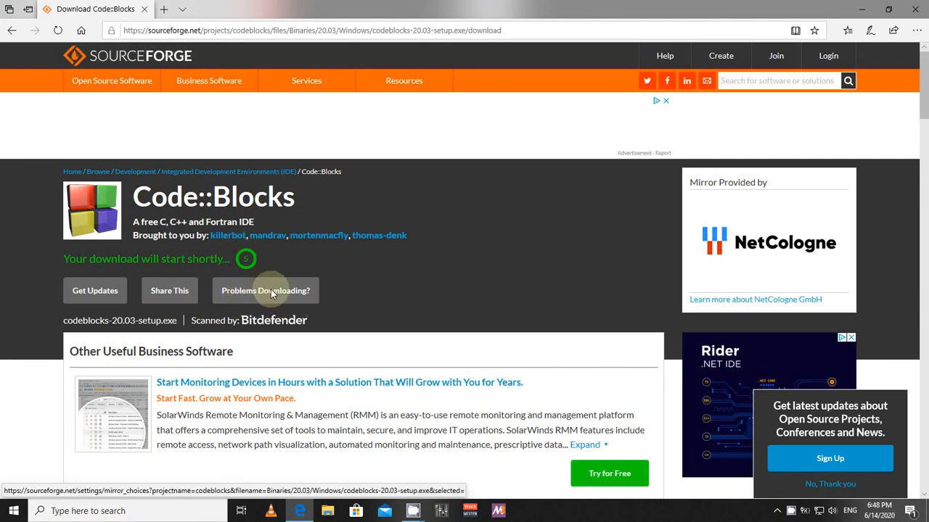
pyautogui.click(271, 290)
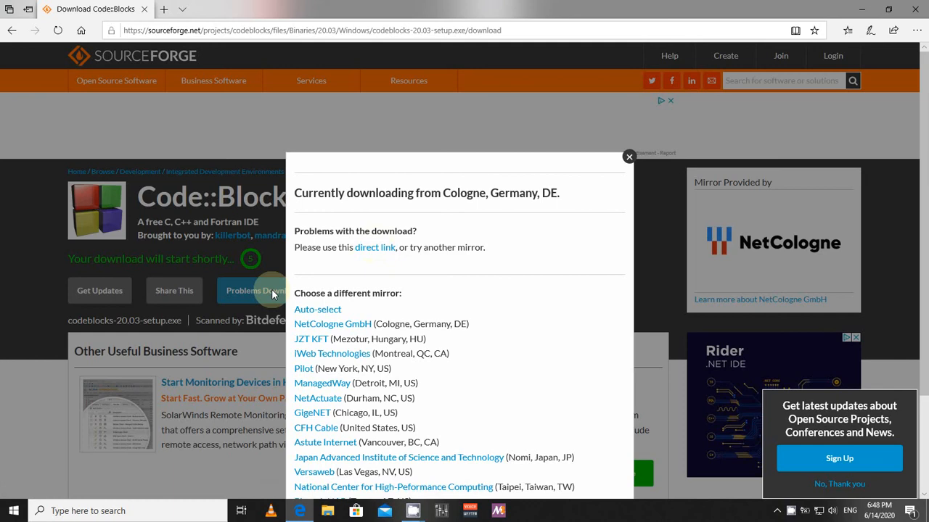
pyautogui.click(372, 250)
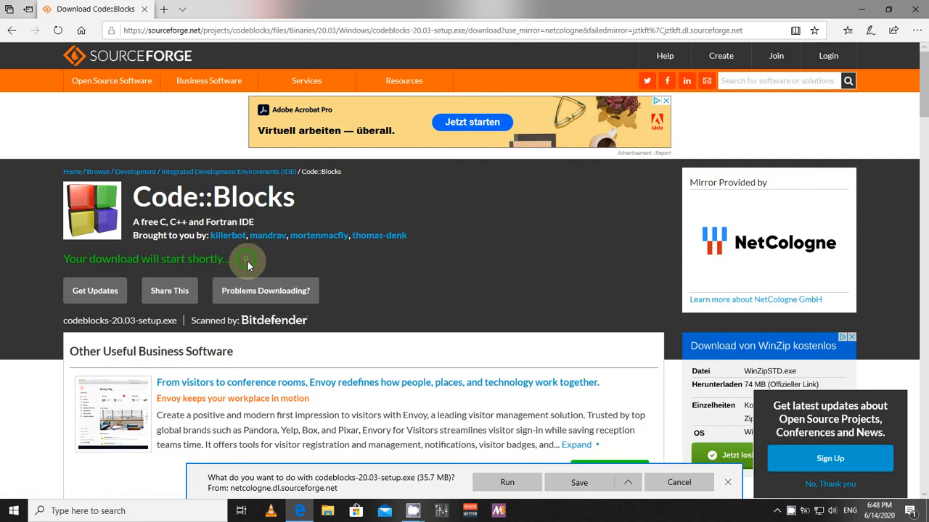
pyautogui.click(578, 482)
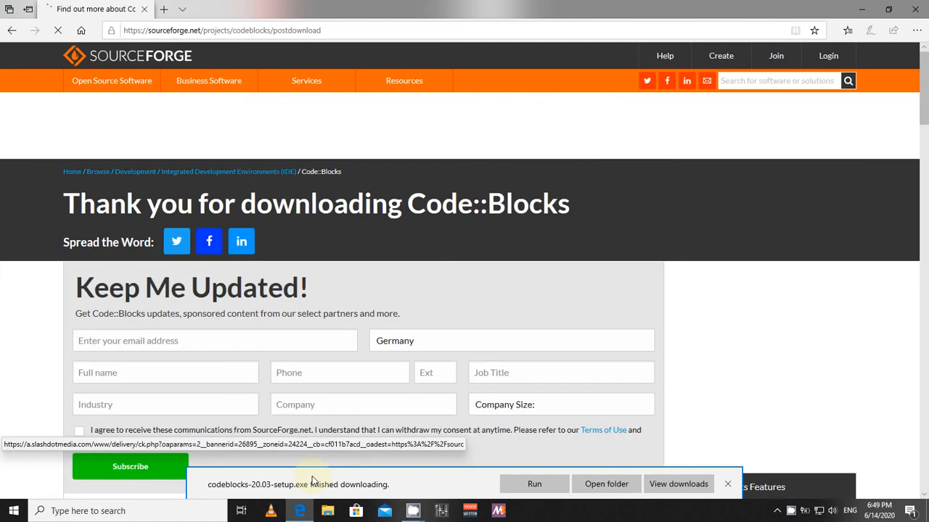
# Step: Run the downloaded installer and install the full set of Code::Blocks components in C:\Program Files\CodeBlocks
pyautogui.click(533, 484)
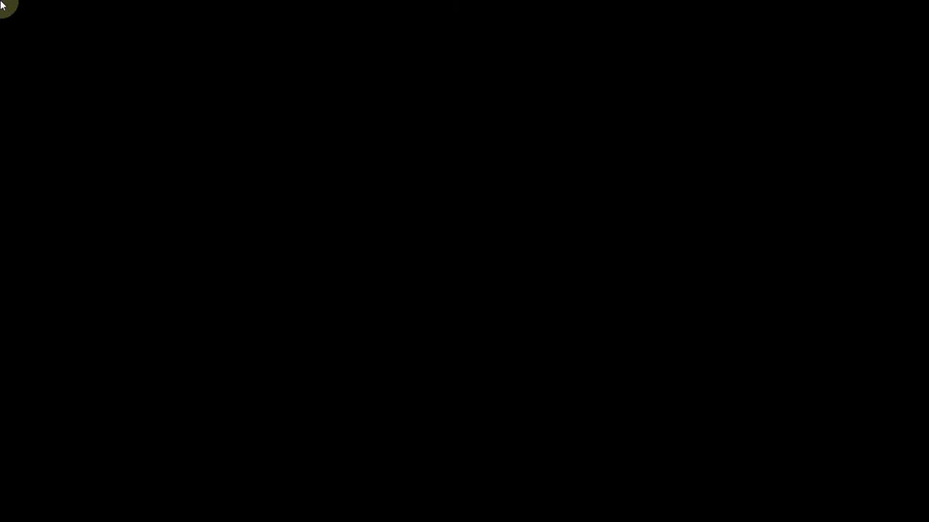
pyautogui.click(397, 341)
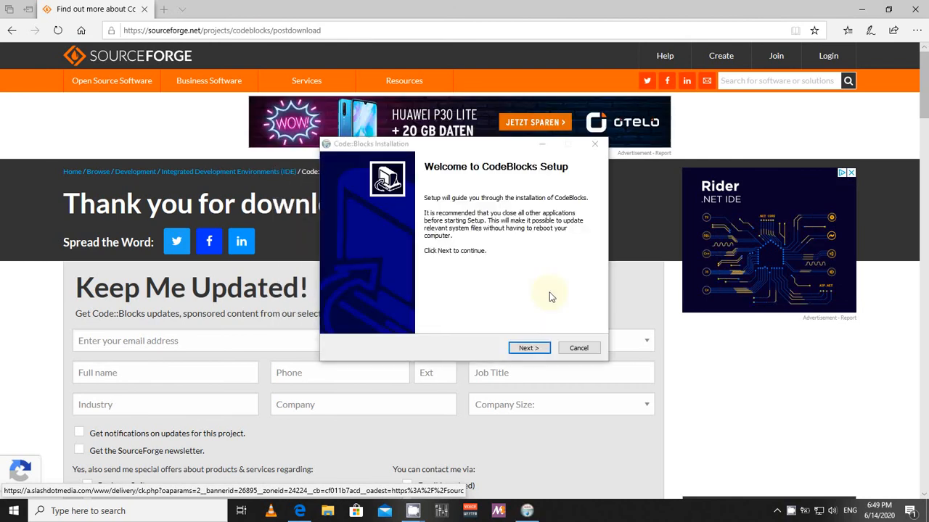
pyautogui.click(528, 349)
pyautogui.click(530, 348)
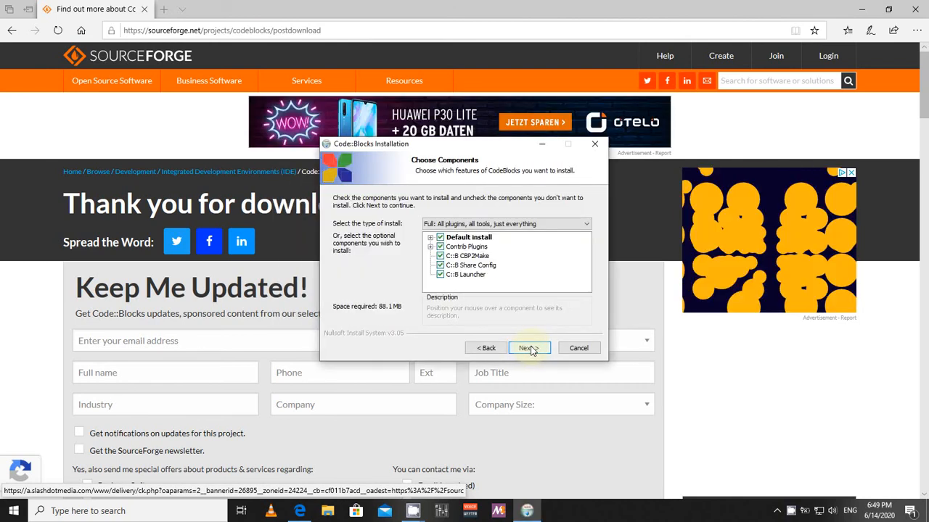
pyautogui.click(530, 349)
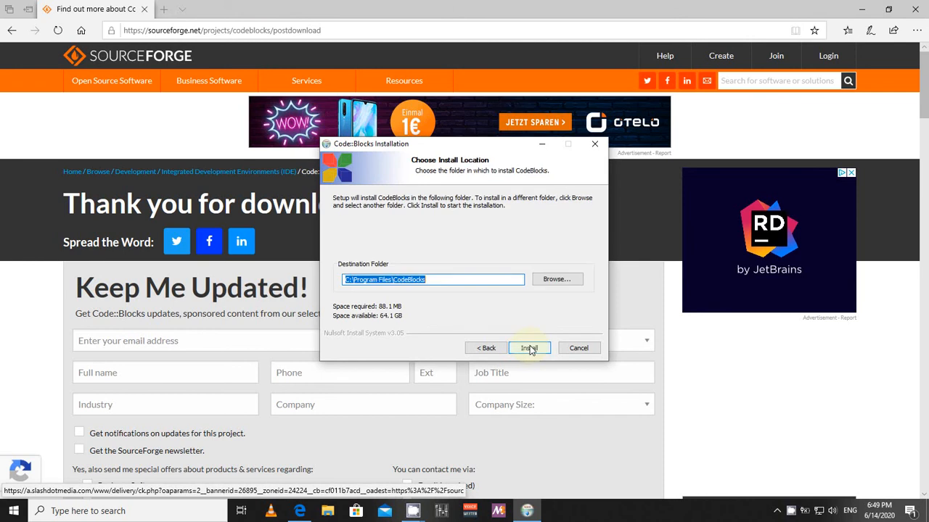
pyautogui.click(529, 349)
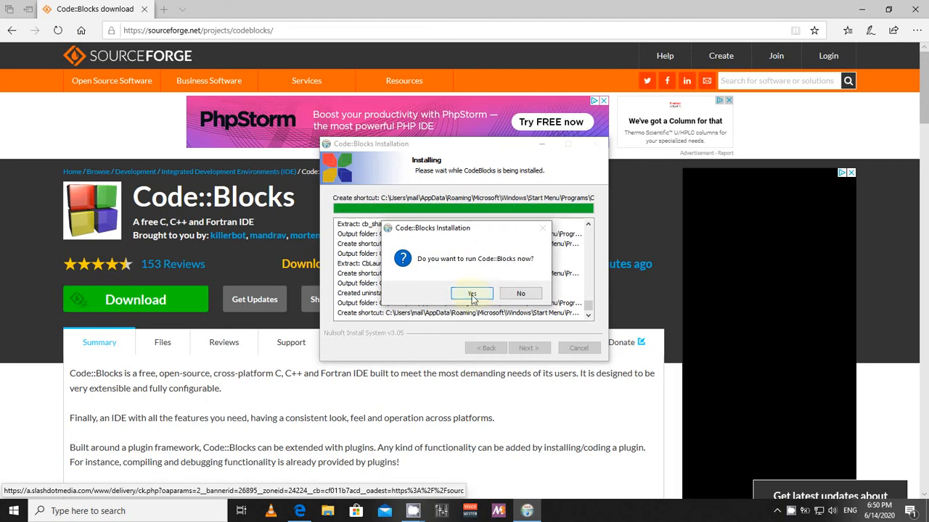
# Step: Launch Code::Blocks from the installer with GNU GCC Compiler as the default compiler, and finish the setup wizard
pyautogui.click(471, 294)
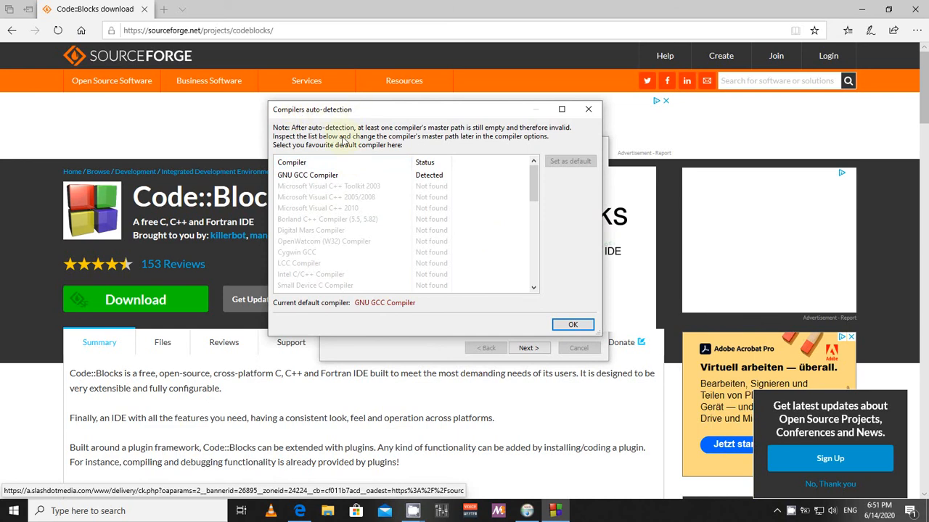
pyautogui.click(302, 178)
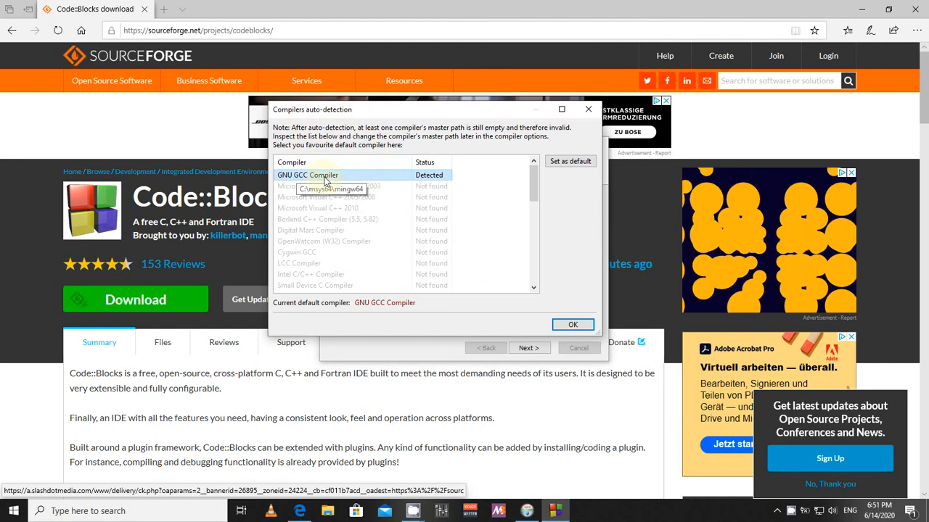
pyautogui.click(579, 163)
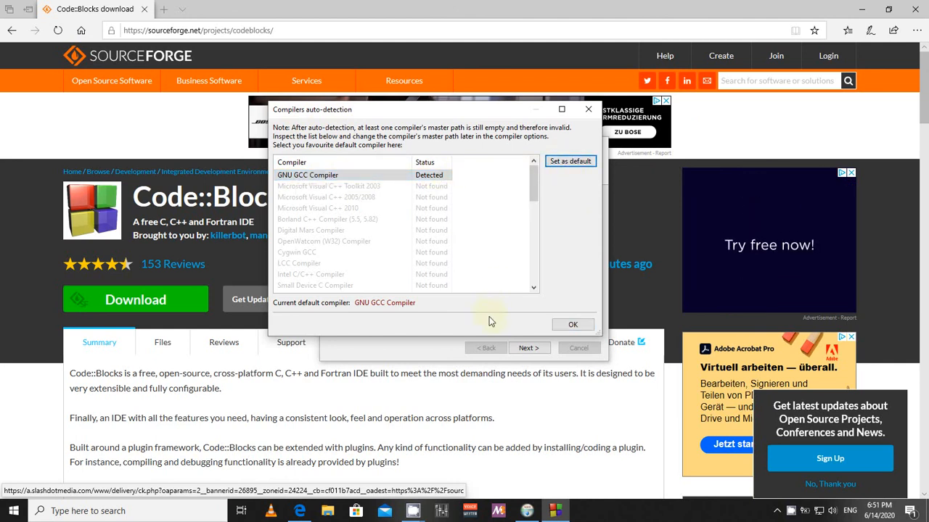
pyautogui.click(556, 324)
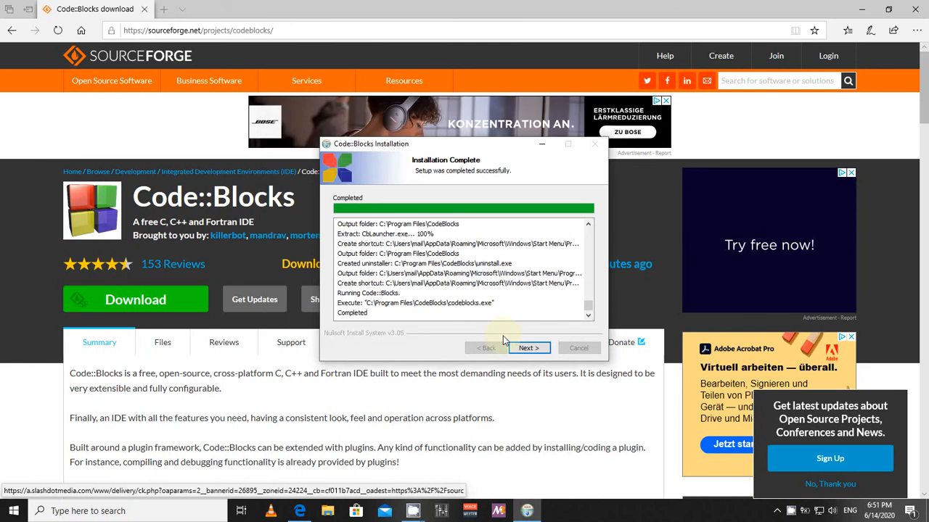
pyautogui.click(529, 348)
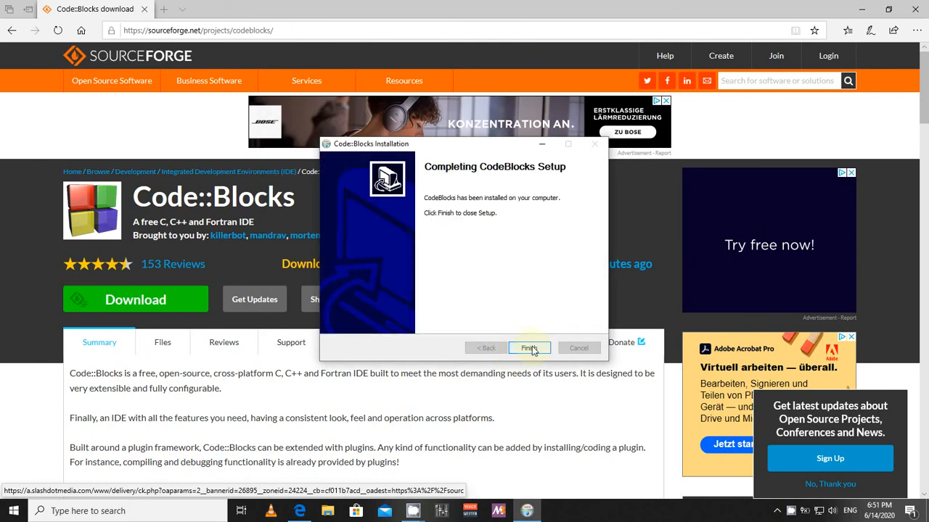
pyautogui.click(530, 349)
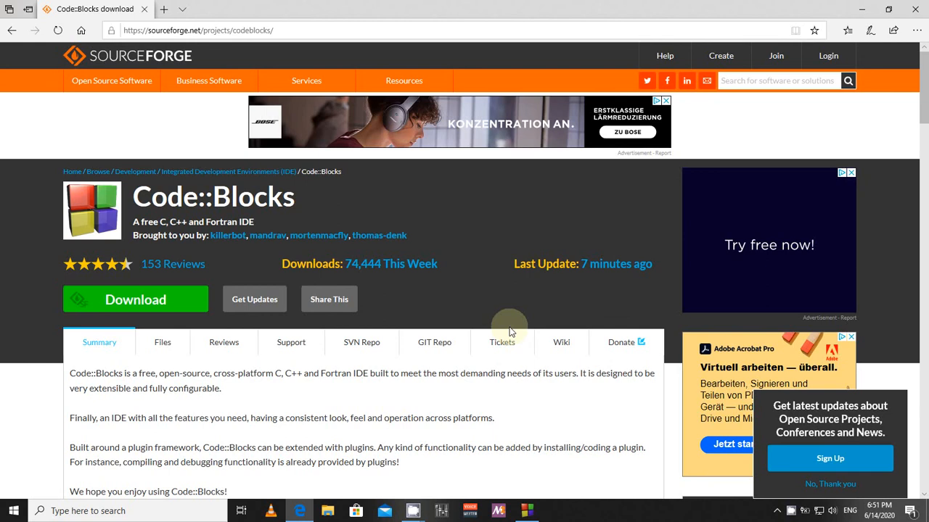
# Step: Switch to Code::Blocks and associate it with C/C++ file types
pyautogui.click(528, 511)
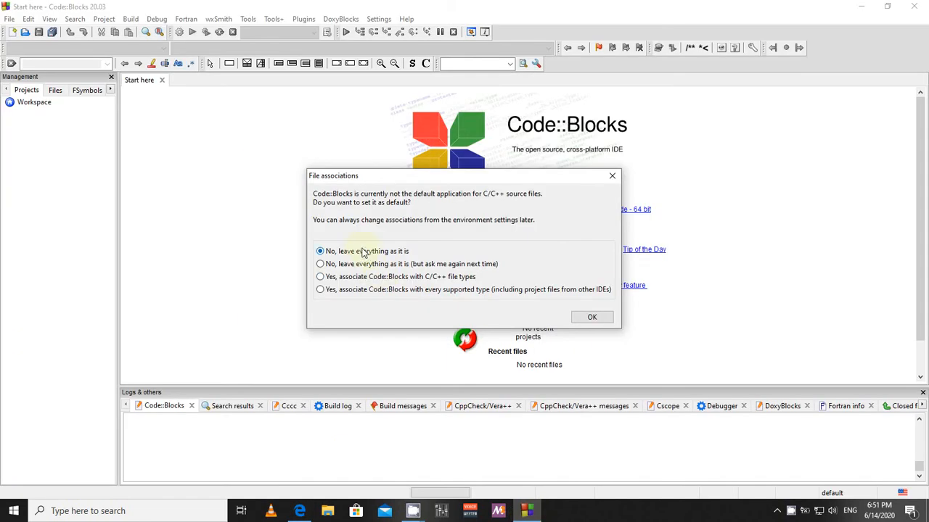
pyautogui.moveTo(371, 182); pyautogui.dragTo(336, 164)
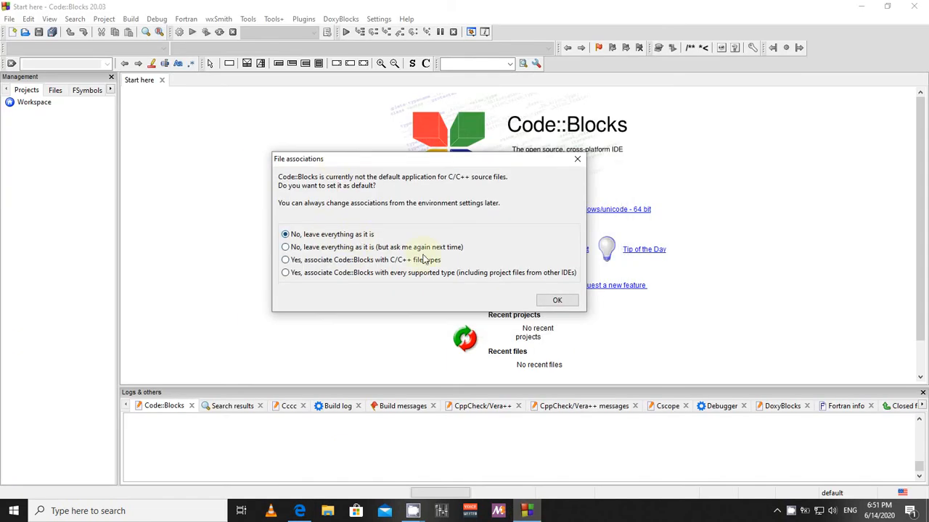
pyautogui.click(298, 262)
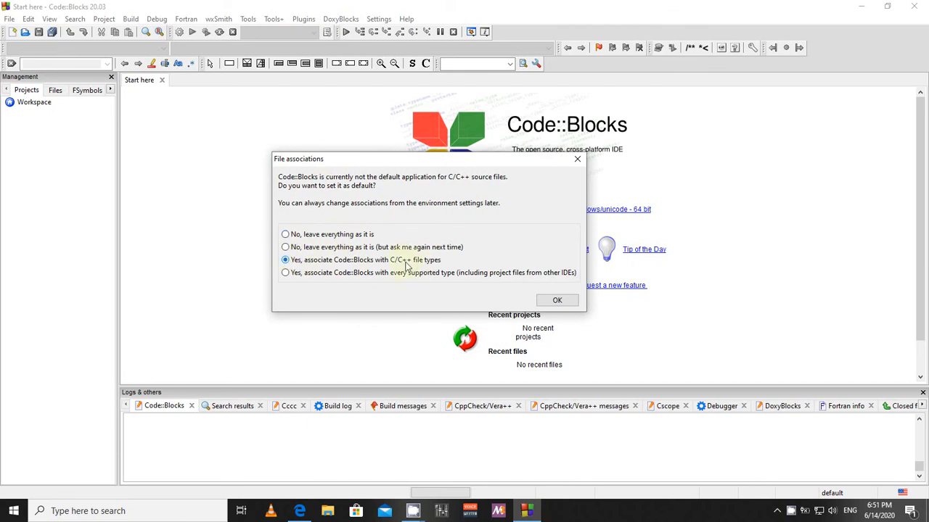
pyautogui.click(555, 301)
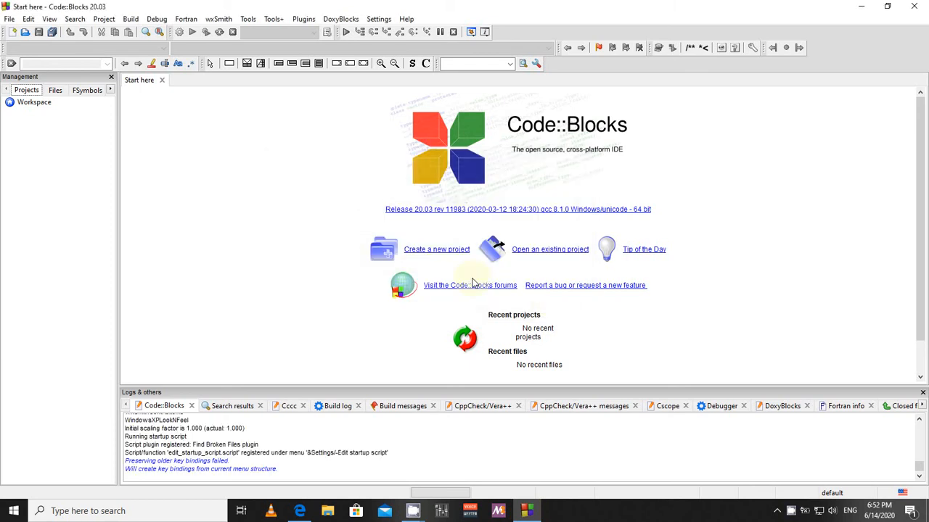
# Step: Start a new C project from the Console application template, setting the wizard's welcome page to be skipped next time
pyautogui.click(410, 251)
pyautogui.doubleClick(444, 216)
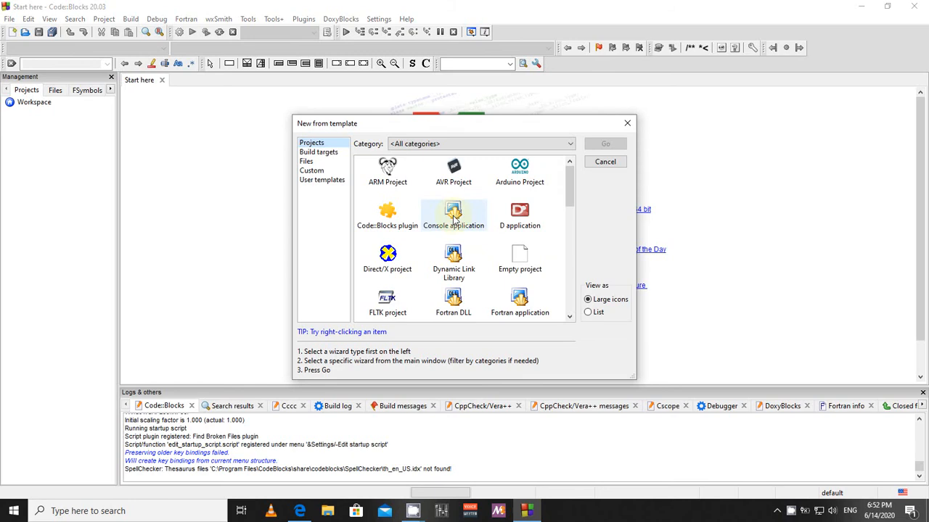
pyautogui.click(440, 273)
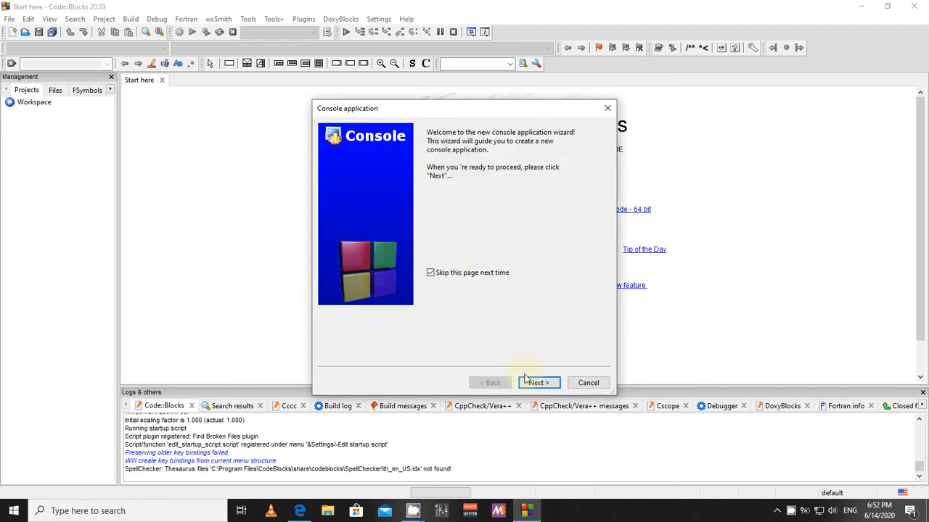
pyautogui.click(537, 383)
pyautogui.click(535, 383)
# Step: Title the project C_Demo and create it in the OneDrive Dokumente folder with GNU GCC Compiler and both Debug and Release configurations
pyautogui.click(458, 171)
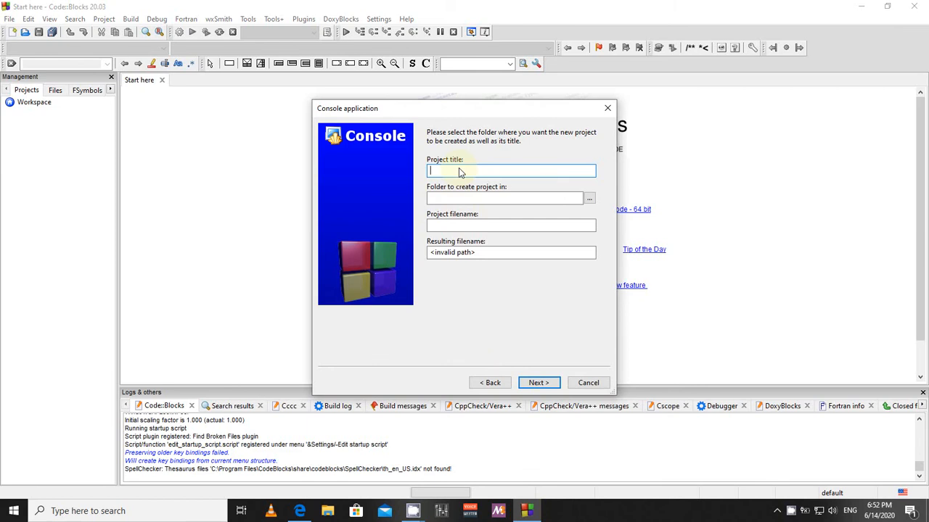
pyautogui.write('C?Demo')
pyautogui.press('BackSpace')
pyautogui.write('_')
pyautogui.click(590, 199)
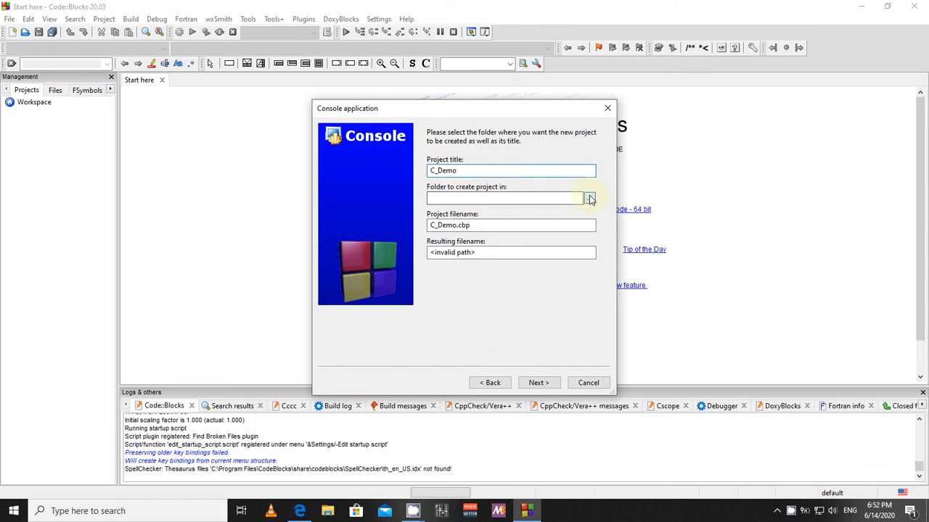
pyautogui.click(365, 236)
pyautogui.click(671, 376)
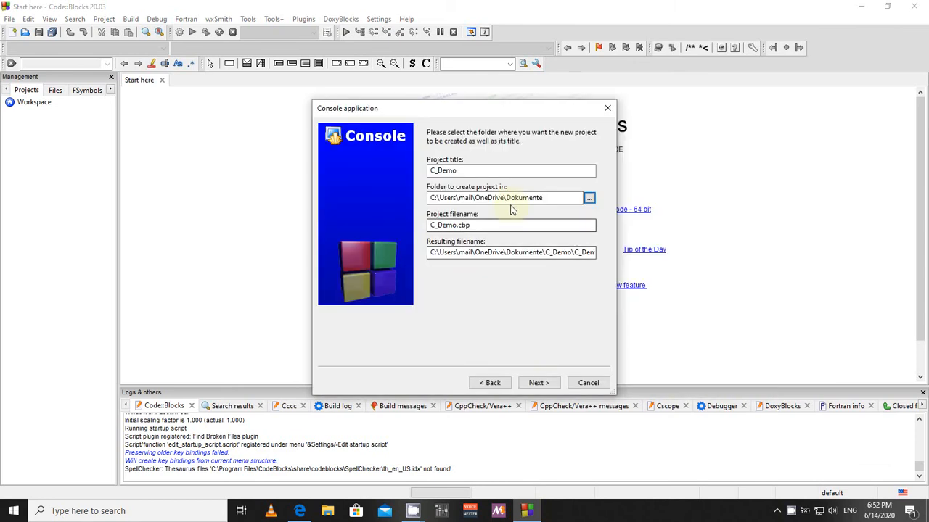
pyautogui.click(537, 382)
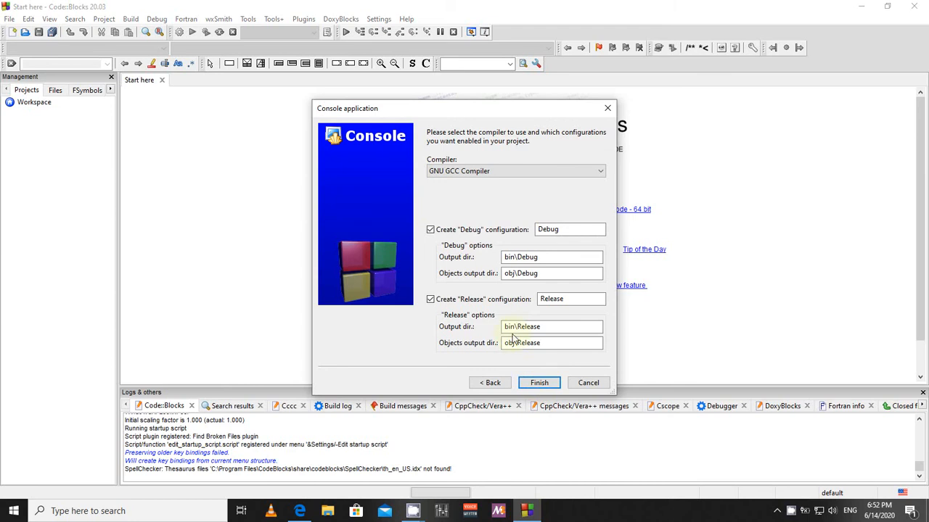
pyautogui.click(543, 382)
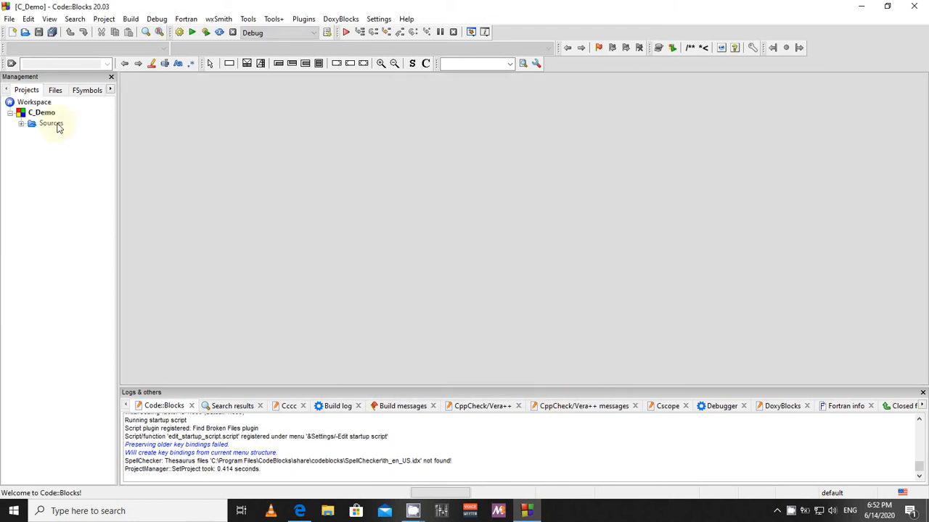
# Step: Open main.c from the C_Demo project's sources, and build and run the program
pyautogui.click(21, 124)
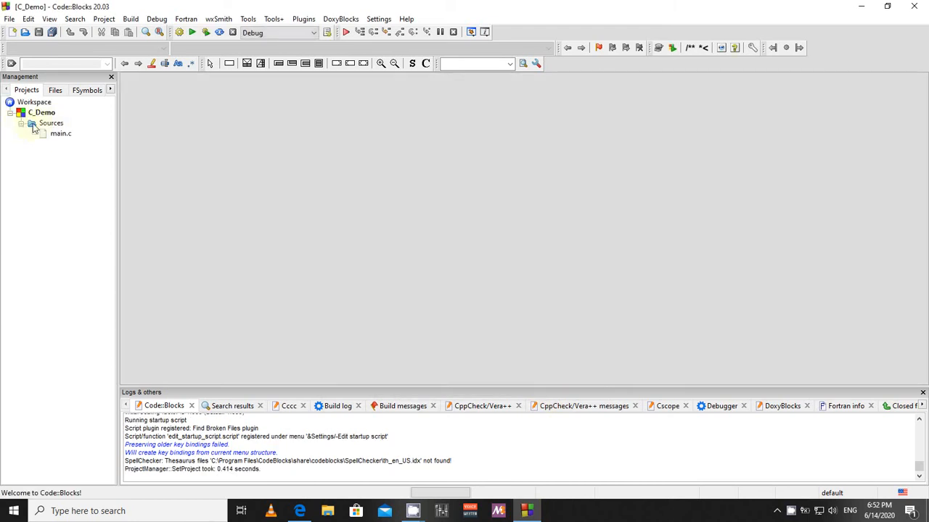
pyautogui.doubleClick(58, 134)
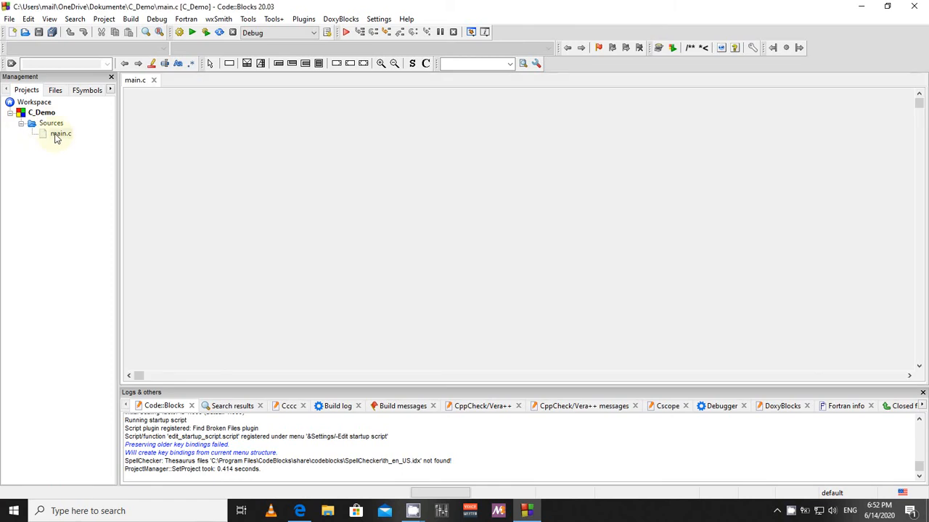
pyautogui.click(206, 32)
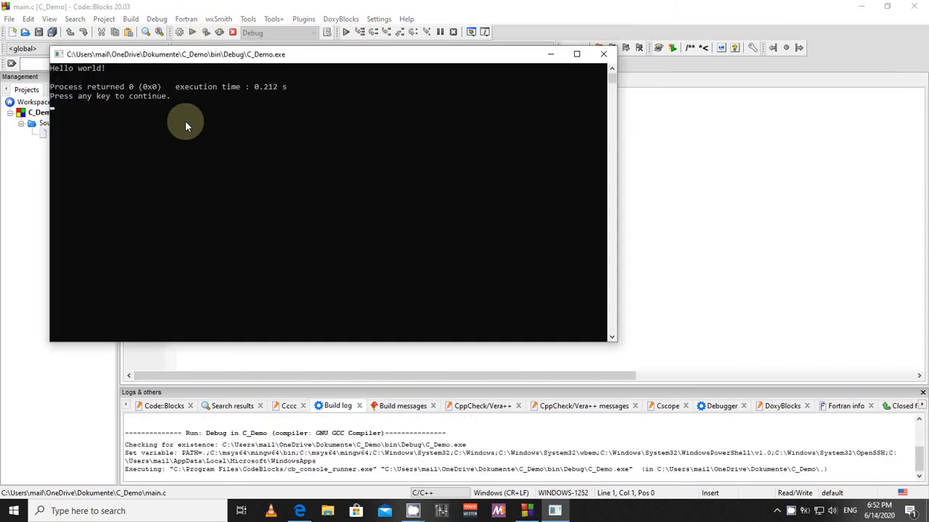
# Step: Close the Hello world console, open New Text Document from the desktop and copy all of its GTK code
pyautogui.click(85, 76)
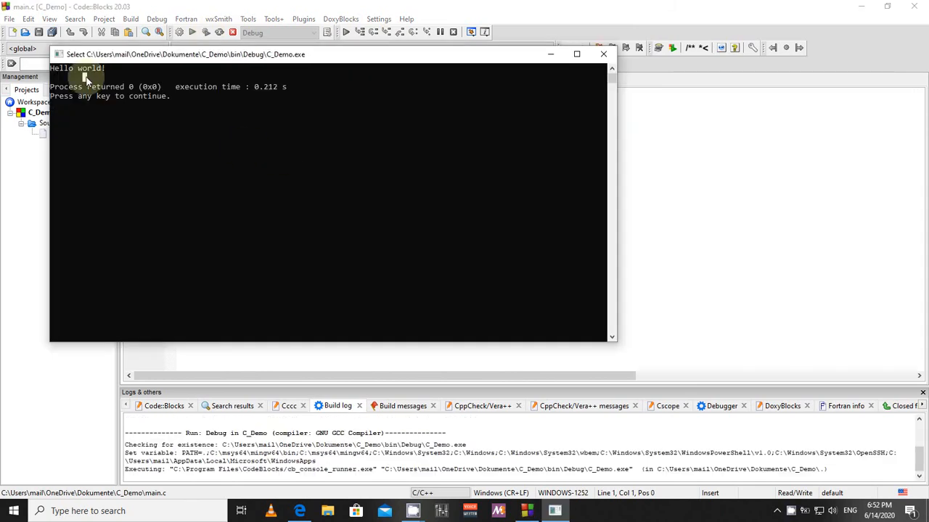
pyautogui.click(602, 53)
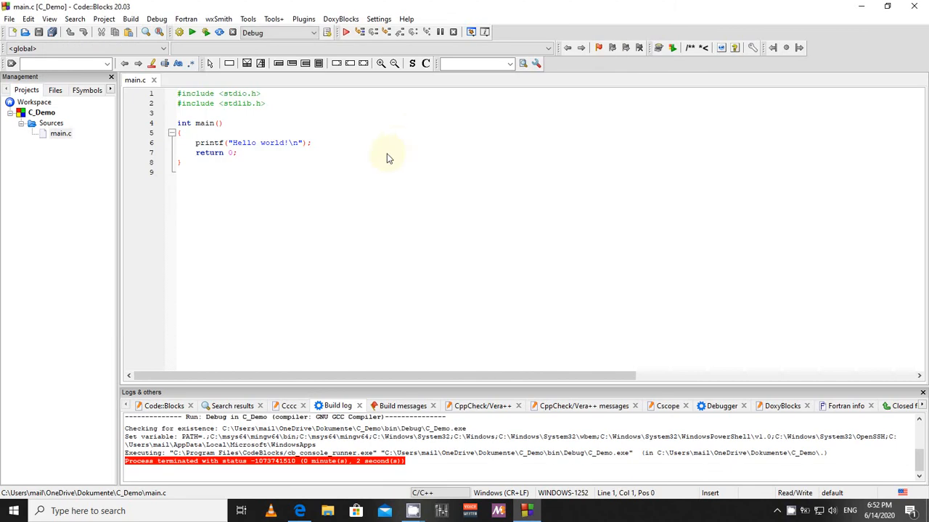
pyautogui.click(865, 7)
pyautogui.click(860, 8)
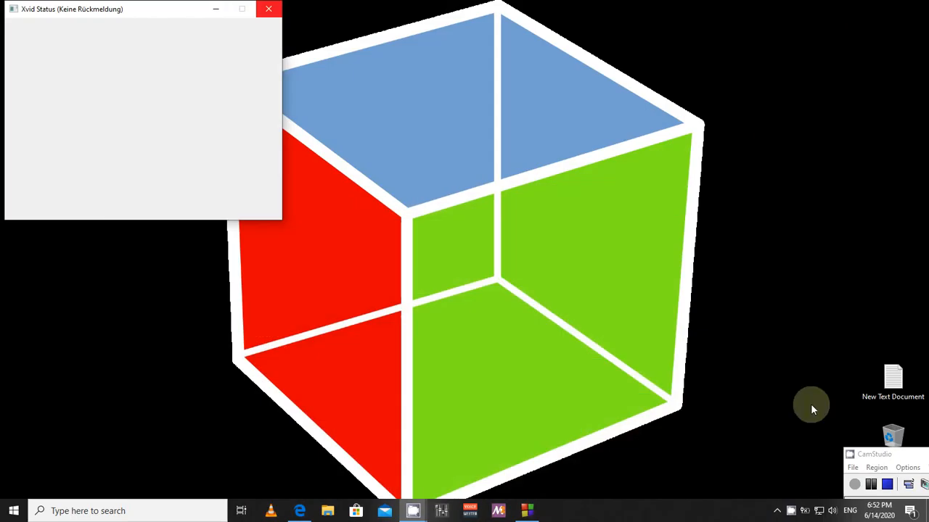
pyautogui.doubleClick(893, 377)
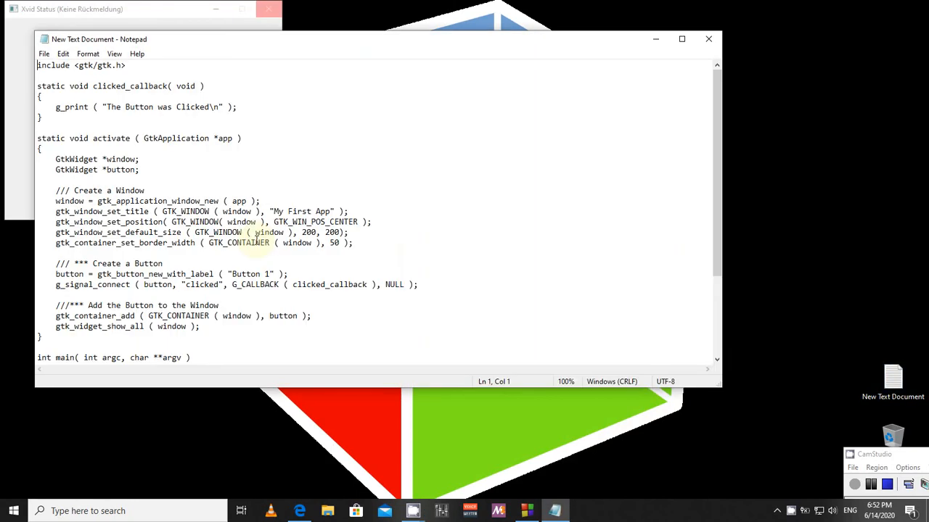
pyautogui.moveTo(38, 66); pyautogui.dragTo(406, 445)
pyautogui.hotkey('ctrl', 'c')
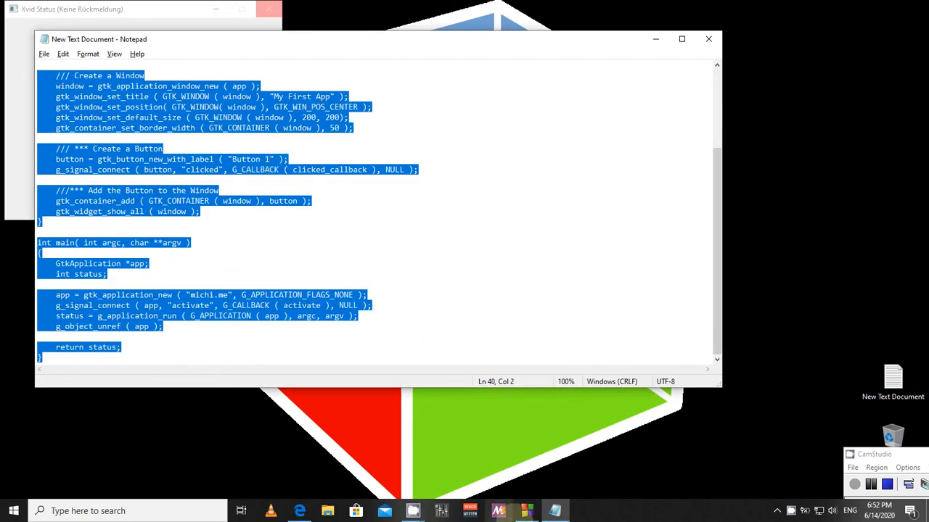
# Step: Switch back to Code::Blocks, close the C_Demo project and start a new C project from the Console application template
pyautogui.click(527, 508)
pyautogui.click(9, 19)
pyautogui.click(71, 280)
pyautogui.click(438, 251)
pyautogui.doubleClick(464, 216)
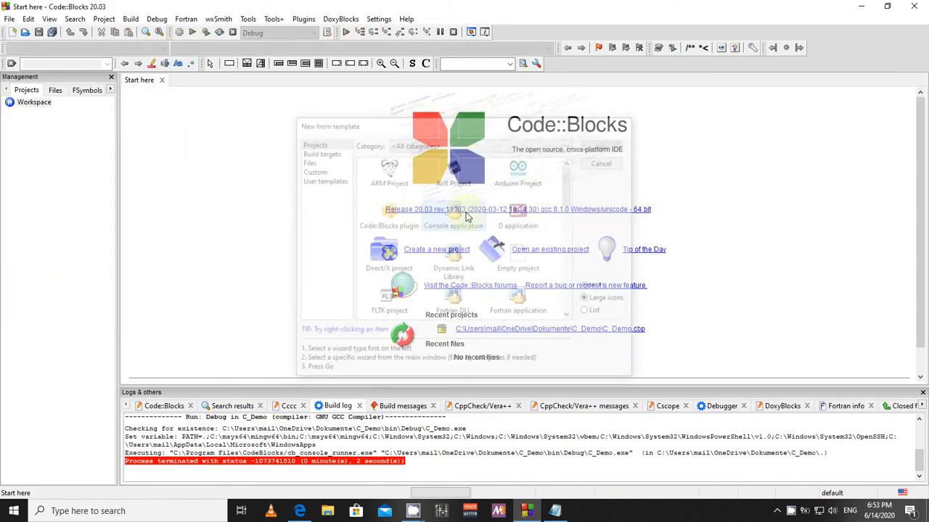
pyautogui.click(448, 166)
pyautogui.click(539, 383)
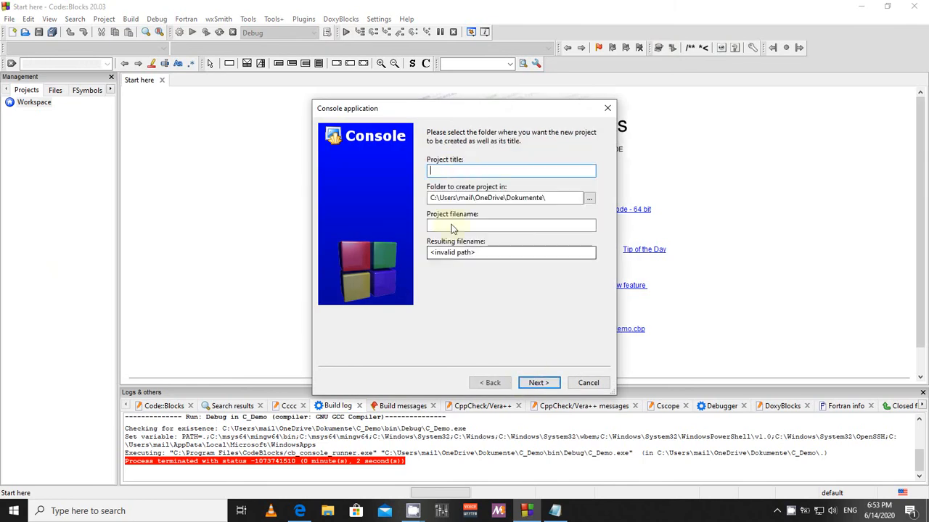
# Step: Title the project GTK3_Demo and create it in the OneDrive Dokumente folder with the wizard's default compiler settings
pyautogui.write('G')
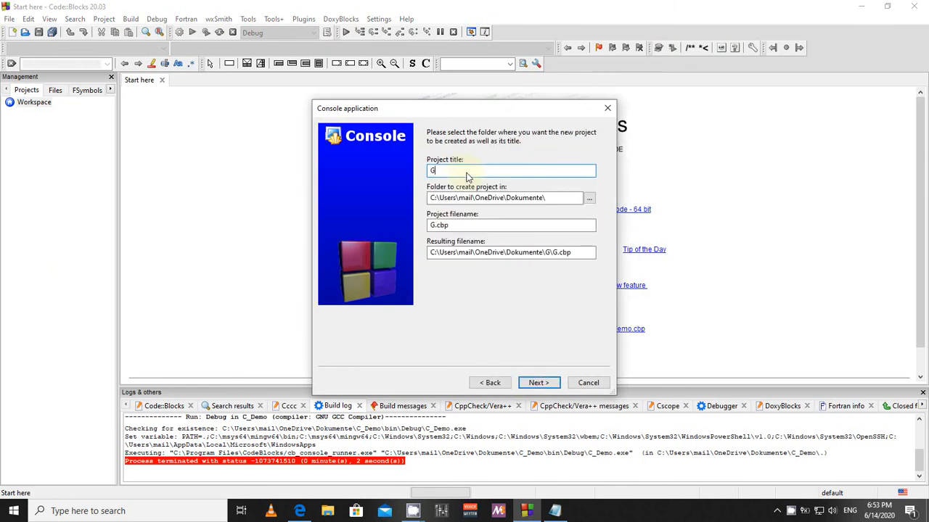
pyautogui.write('TK3_Demo')
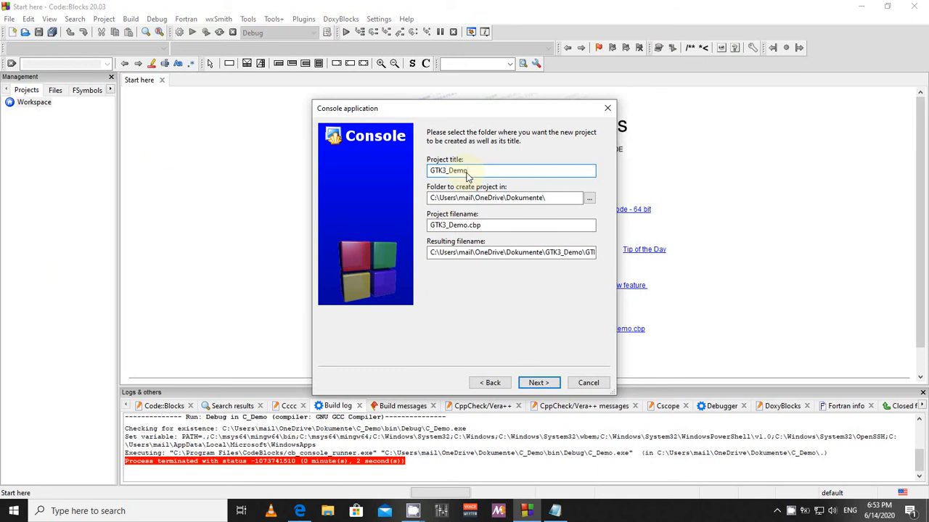
pyautogui.click(538, 384)
pyautogui.click(550, 389)
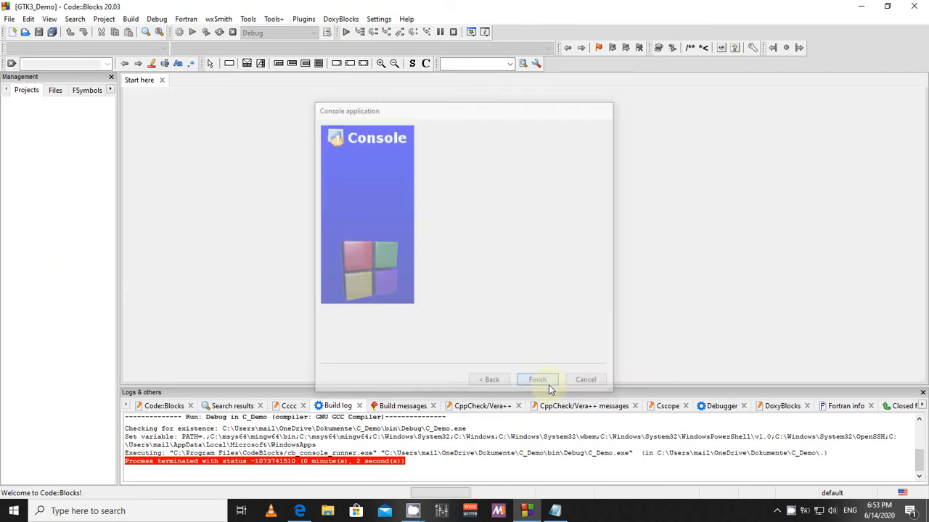
# Step: Replace the entire contents of main.c in the GTK3_Demo sources with the copied GTK code, and build and run it
pyautogui.click(21, 124)
pyautogui.doubleClick(60, 134)
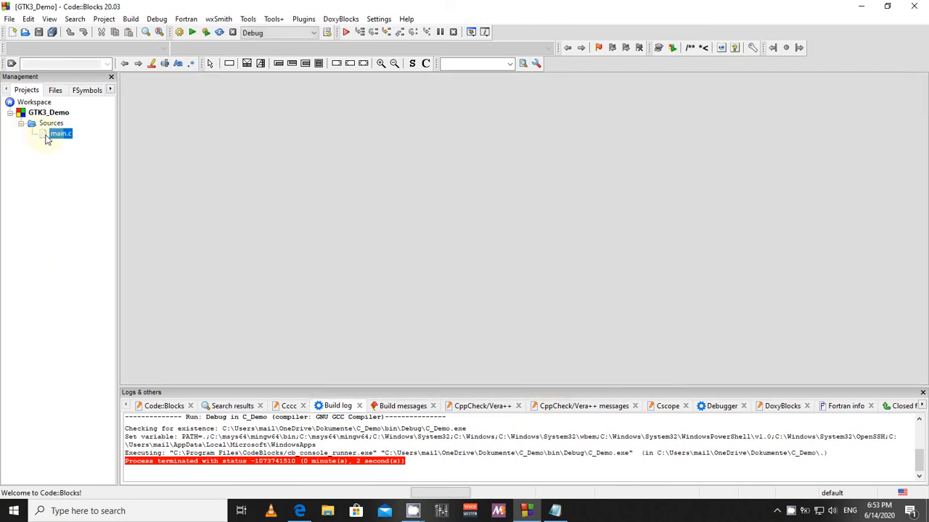
pyautogui.hotkey('ctrl', 'a')
pyautogui.press('Delete')
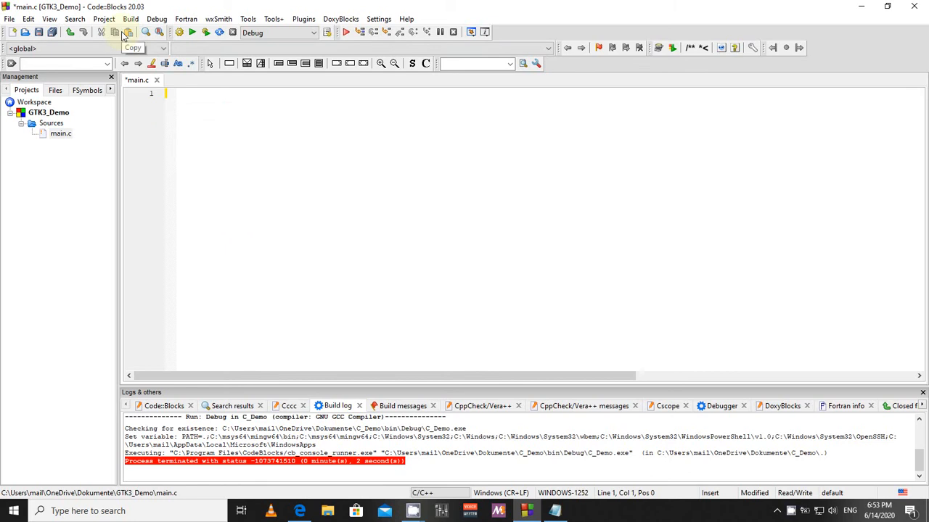
pyautogui.rightClick(273, 182)
pyautogui.click(301, 245)
pyautogui.click(205, 32)
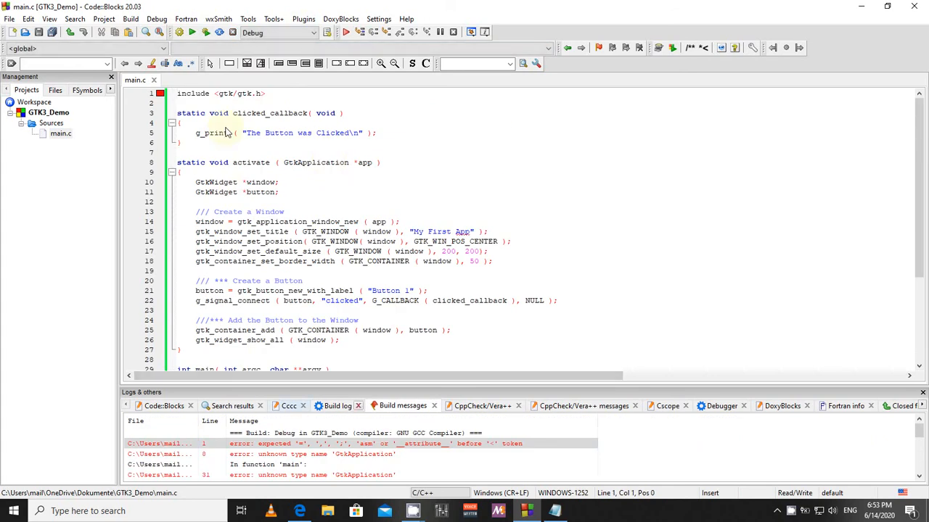
pyautogui.write('#')
pyautogui.press('BackSpace')
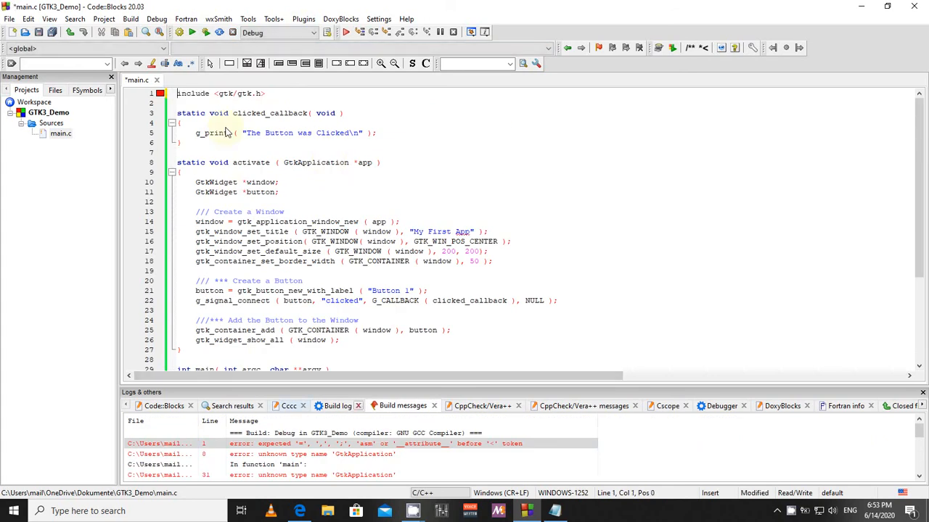
pyautogui.write('\\')
pyautogui.press('BackSpace')
pyautogui.write('2')
pyautogui.press('BackSpace')
pyautogui.write('|')
pyautogui.press('BackSpace')
pyautogui.write('}{')
pyautogui.press('BackSpace')
pyautogui.press('BackSpace')
pyautogui.write('@#')
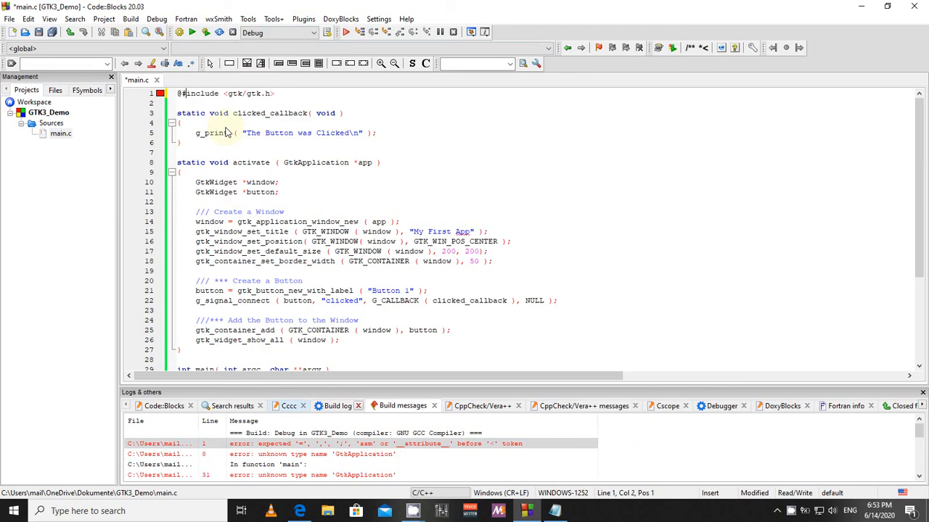
pyautogui.press('BackSpace')
pyautogui.press('BackSpace')
# Step: Prefix the gtk/gtk.h include on line 1 of main.c with # and build and run the project again
pyautogui.write('#')
pyautogui.click(472, 194)
pyautogui.click(205, 31)
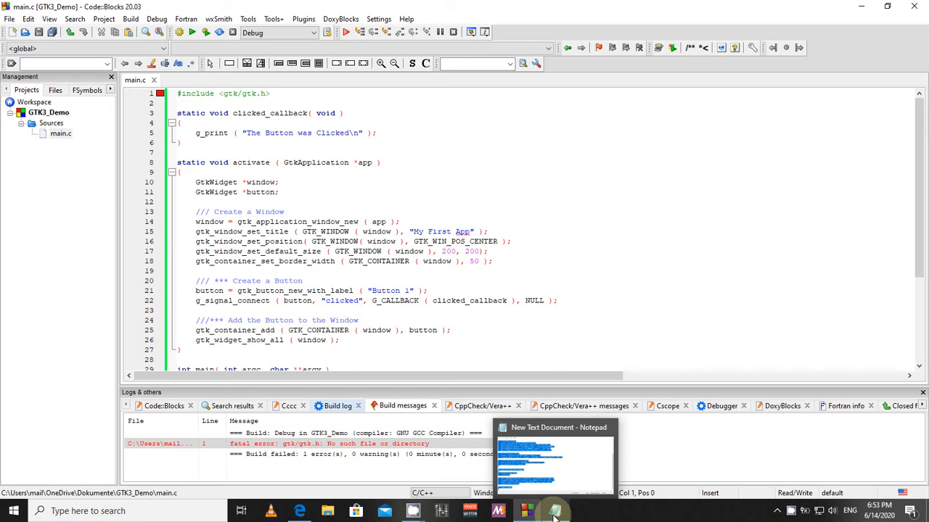
# Step: Open the other compiler options for GNU GCC Compiler in the global compiler settings
pyautogui.click(379, 19)
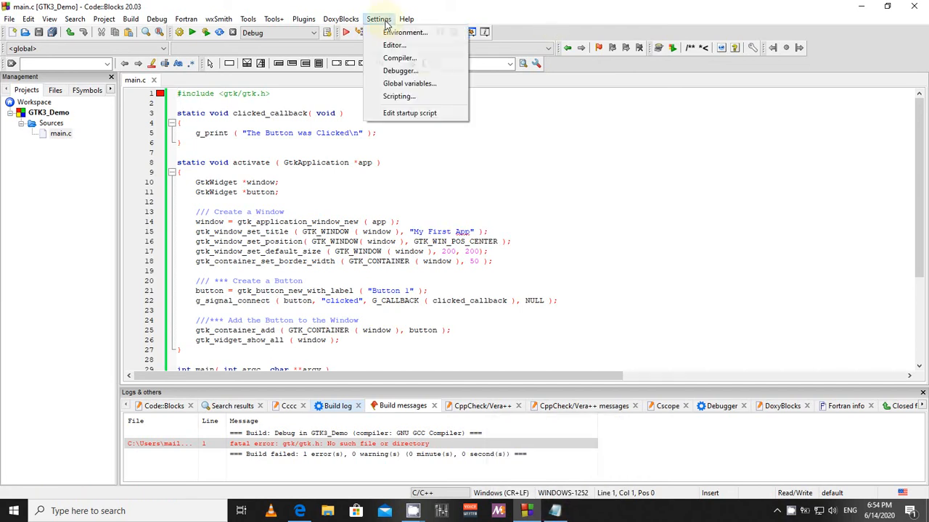
pyautogui.click(395, 57)
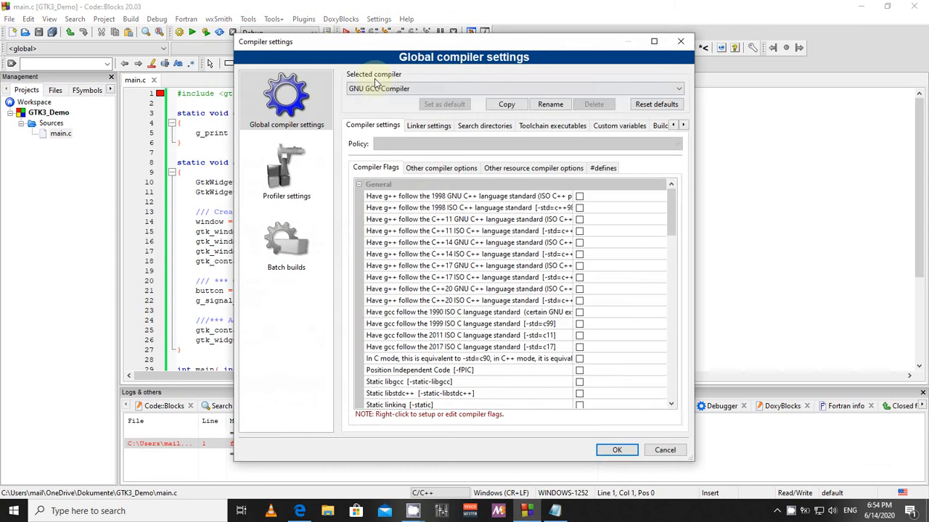
pyautogui.click(435, 168)
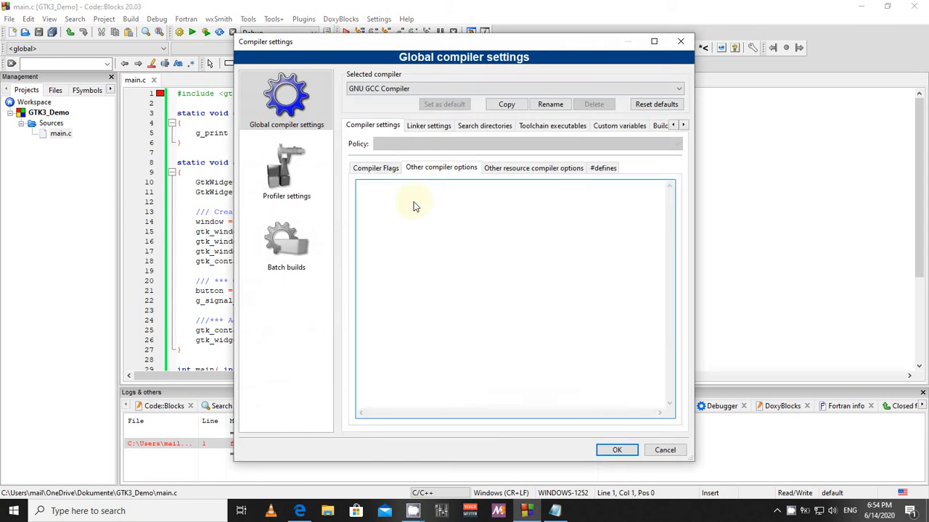
pyautogui.write('--')
pyautogui.write('@#$%%^&**)(POO|":L')
pyautogui.press('BackSpace')
pyautogui.press('BackSpace')
pyautogui.press('BackSpace')
pyautogui.press('BackSpace')
pyautogui.press('BackSpace')
pyautogui.press('BackSpace')
pyautogui.press('BackSpace')
pyautogui.press('BackSpace')
pyautogui.press('BackSpace')
pyautogui.press('BackSpace')
pyautogui.press('BackSpace')
pyautogui.press('BackSpace')
pyautogui.press('BackSpace')
pyautogui.press('BackSpace')
pyautogui.press('BackSpace')
pyautogui.press('BackSpace')
# Step: Switch to the Edge browser, search Google for "gtk3 pkg-confog" and open GNOME's Compiling GTK+ Applications page
pyautogui.click(303, 512)
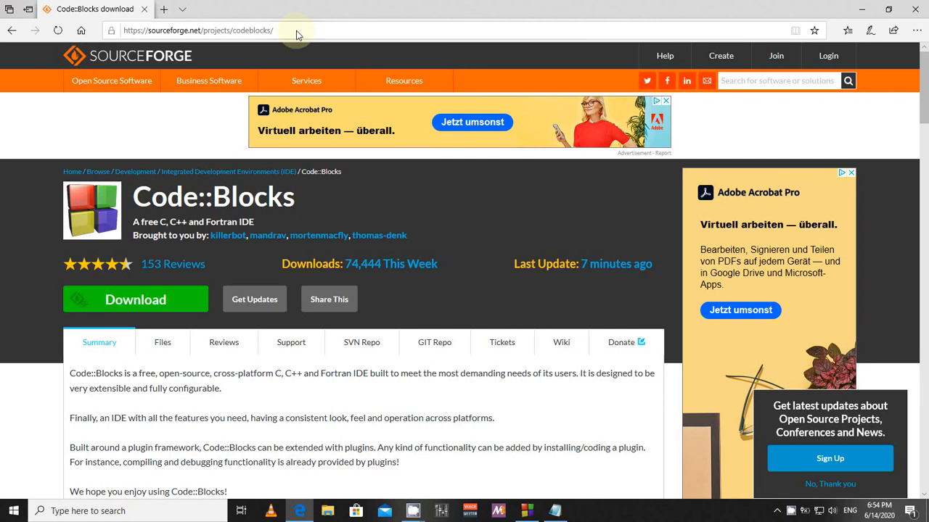
pyautogui.write('google.com')
pyautogui.press('Return')
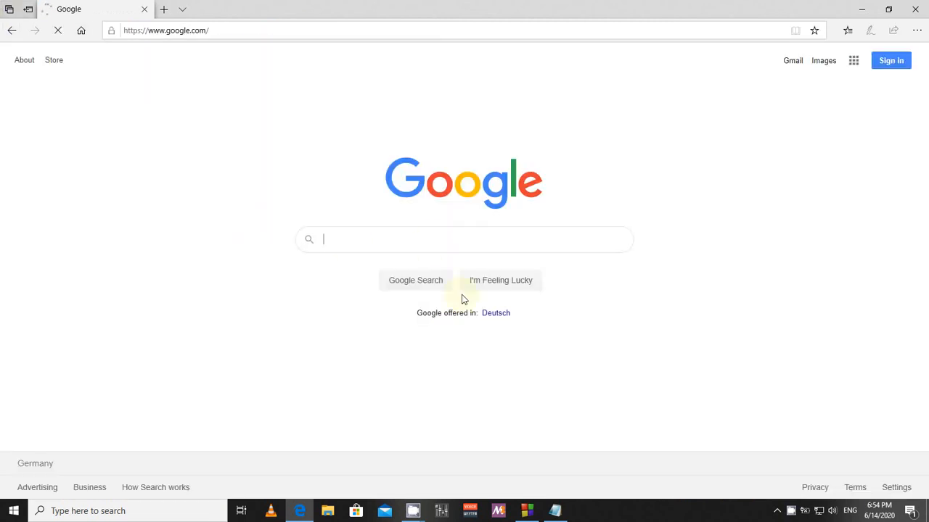
pyautogui.write('gtk3 ')
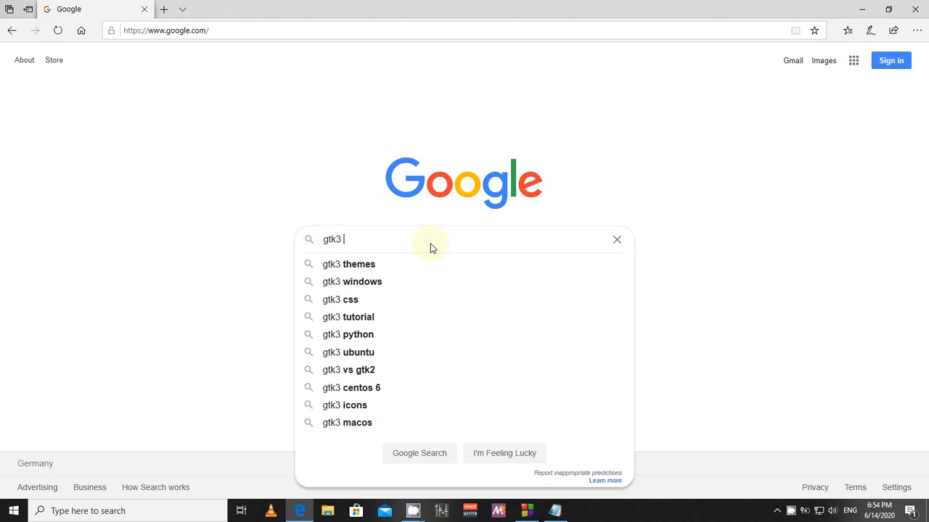
pyautogui.write('pkg-confog')
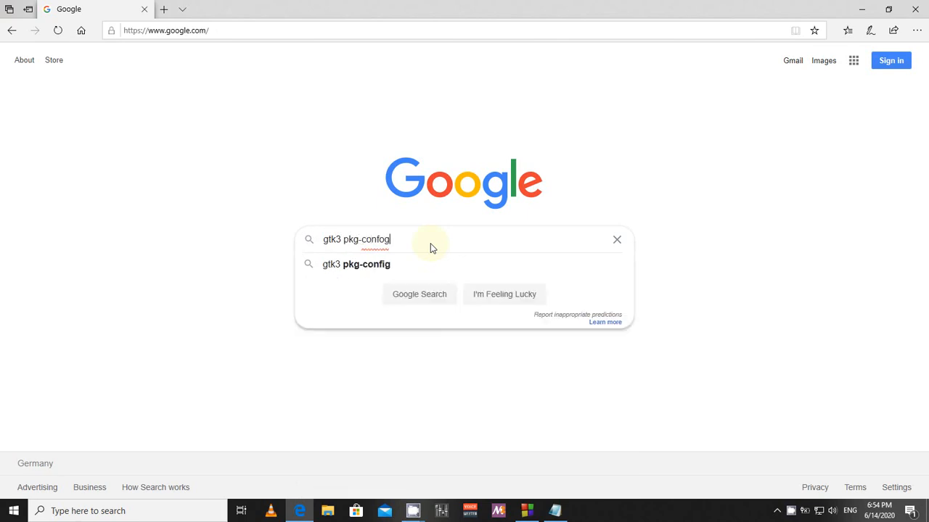
pyautogui.press('Return')
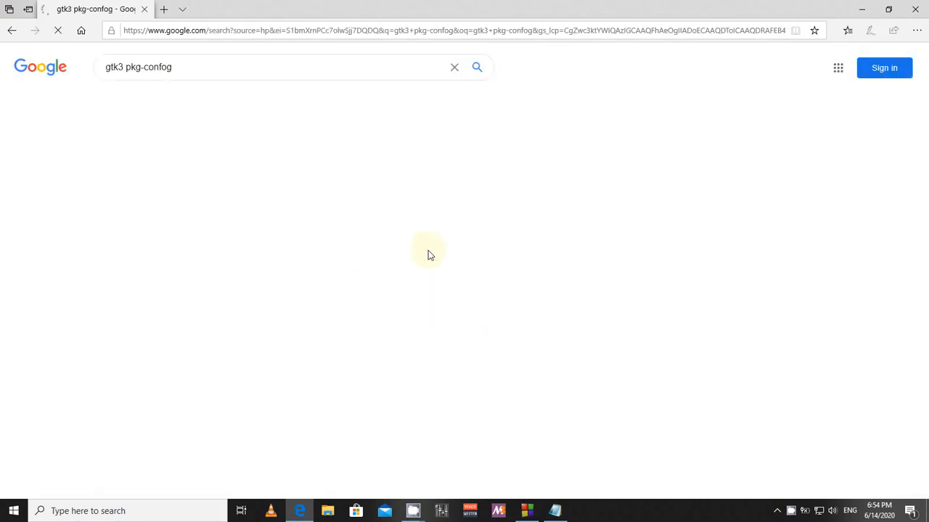
pyautogui.click(195, 210)
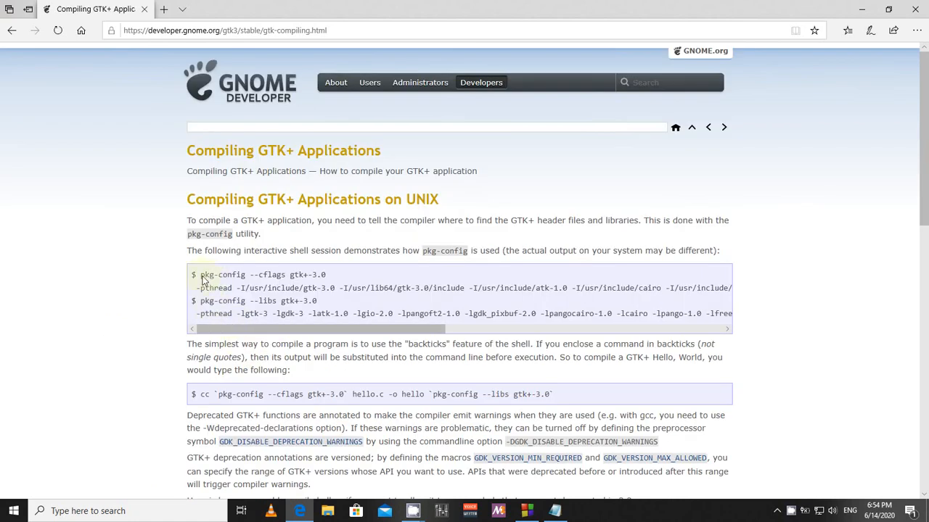
# Step: Copy `pkg-config --cflags gtk+-3.0` with its backticks from the compile example and paste it into Code::Blocks' other compiler options
pyautogui.moveTo(202, 280); pyautogui.dragTo(317, 280)
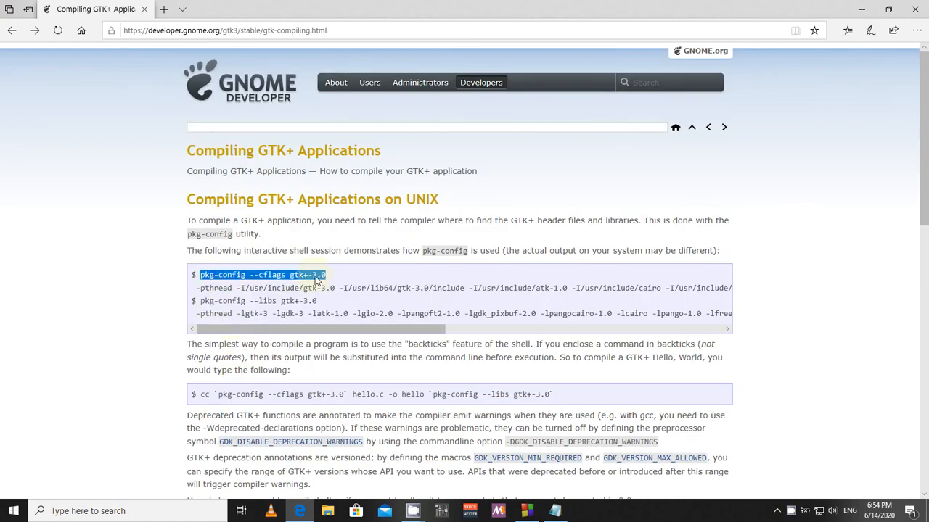
pyautogui.click(226, 290)
pyautogui.moveTo(215, 395); pyautogui.dragTo(336, 398)
pyautogui.rightClick(336, 398)
pyautogui.click(354, 403)
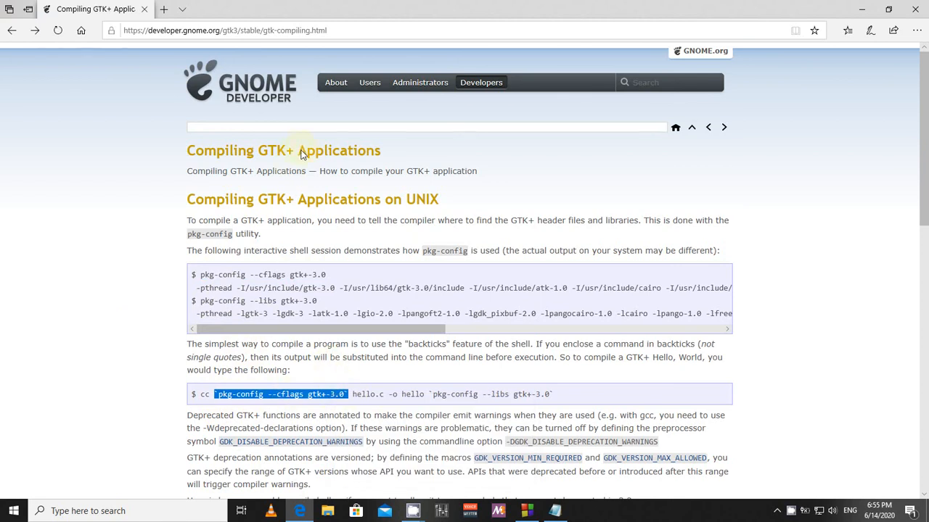
pyautogui.hotkey('alt', 'Tab')
pyautogui.hotkey('ctrl', 'v')
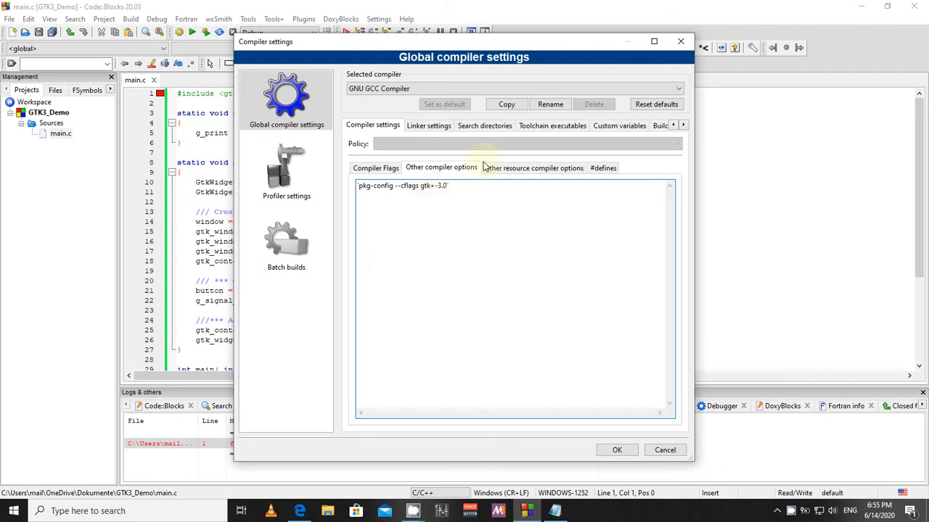
# Step: Set the other linker options to `pkg-config --libs gtk+-3.0` and save the compiler settings
pyautogui.click(428, 127)
pyautogui.click(557, 190)
pyautogui.rightClick(563, 192)
pyautogui.click(594, 240)
pyautogui.doubleClick(580, 184)
pyautogui.write('libs')
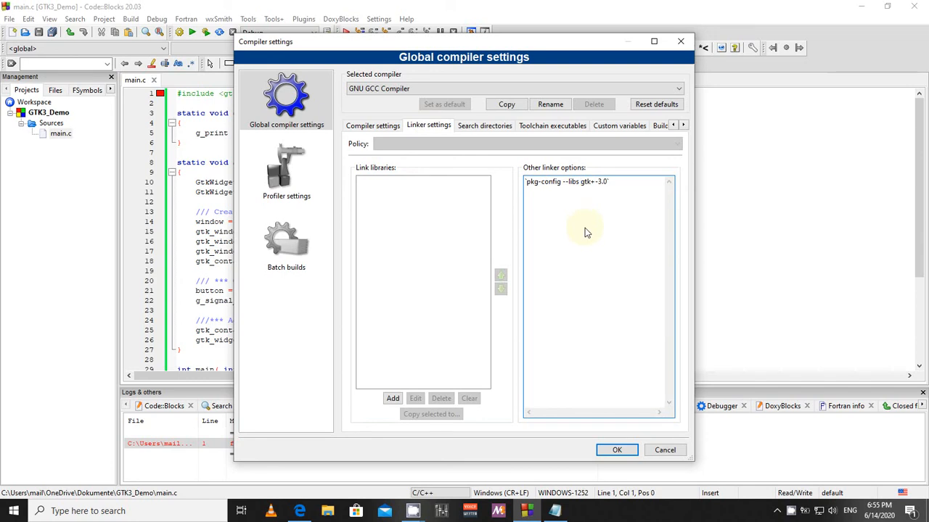
pyautogui.click(616, 450)
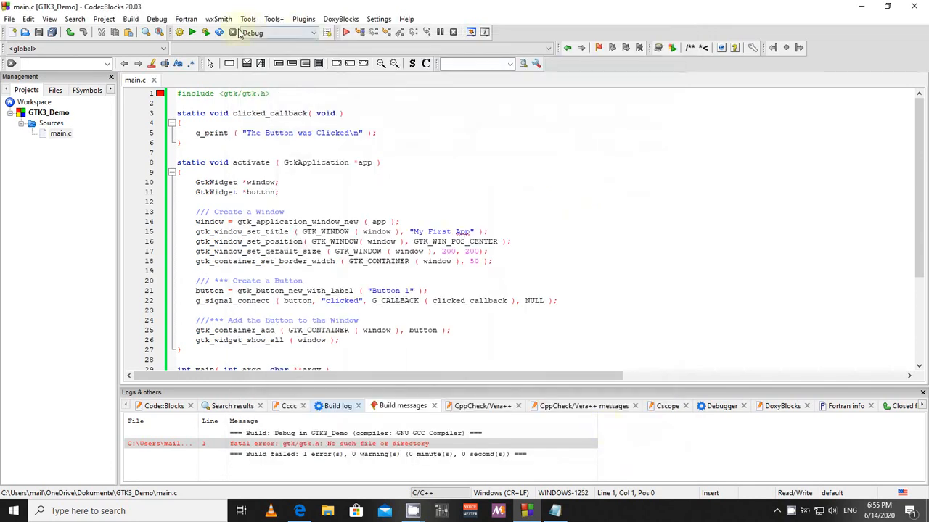
# Step: Rebuild the GTK3_Demo project completely and run the program
pyautogui.click(219, 32)
pyautogui.click(440, 280)
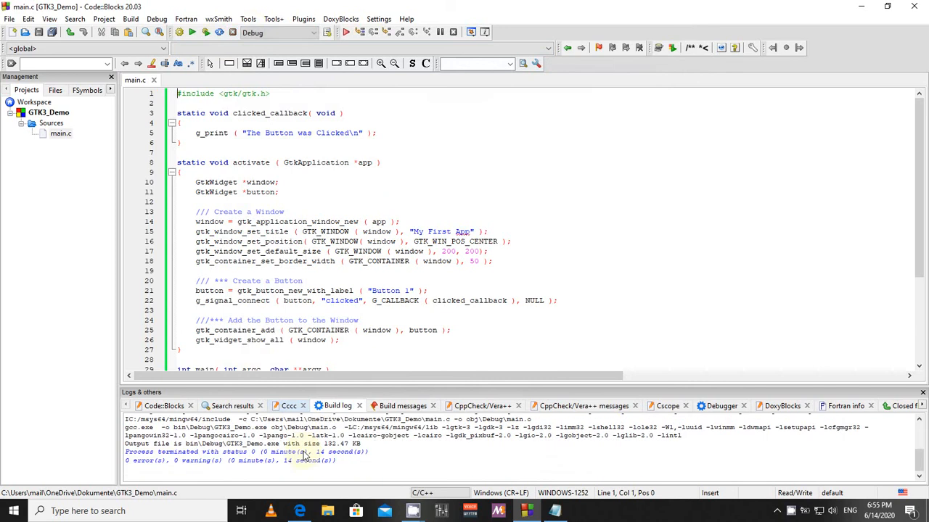
pyautogui.click(206, 36)
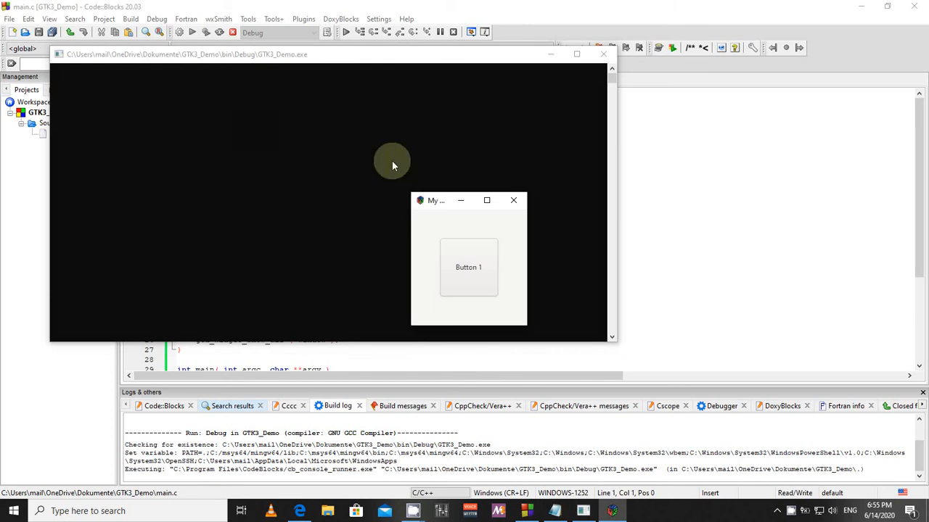
# Step: Move the running GTK app's window aside and activate Button 1 several times to test its console output
pyautogui.moveTo(438, 206); pyautogui.dragTo(377, 201)
pyautogui.click(413, 269)
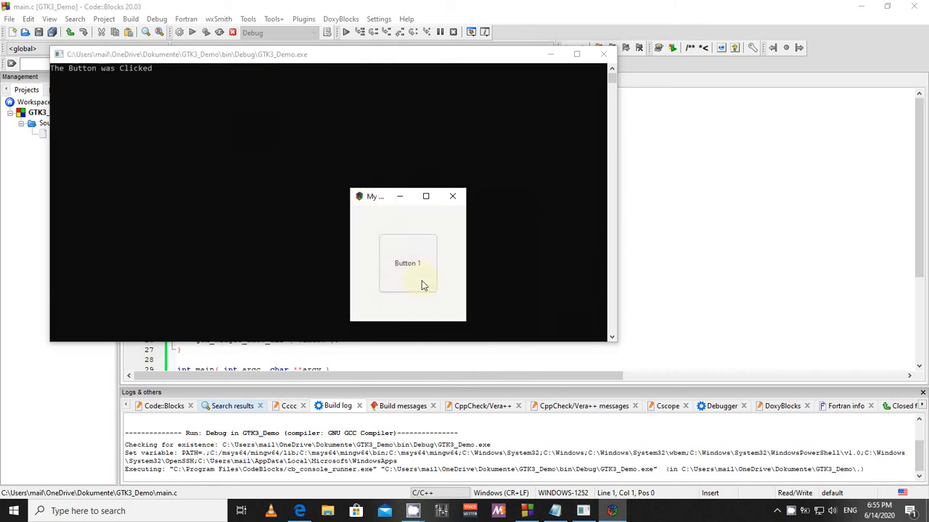
pyautogui.click(415, 267)
pyautogui.click(415, 267)
pyautogui.click(416, 266)
pyautogui.click(419, 265)
# Step: Widen the My First App window, activate Button 1 repeatedly and move the window further up over the console
pyautogui.moveTo(467, 235); pyautogui.dragTo(591, 229)
pyautogui.click(459, 260)
pyautogui.click(456, 265)
pyautogui.click(456, 264)
pyautogui.click(456, 264)
pyautogui.click(455, 265)
pyautogui.click(455, 265)
pyautogui.click(455, 266)
pyautogui.click(454, 265)
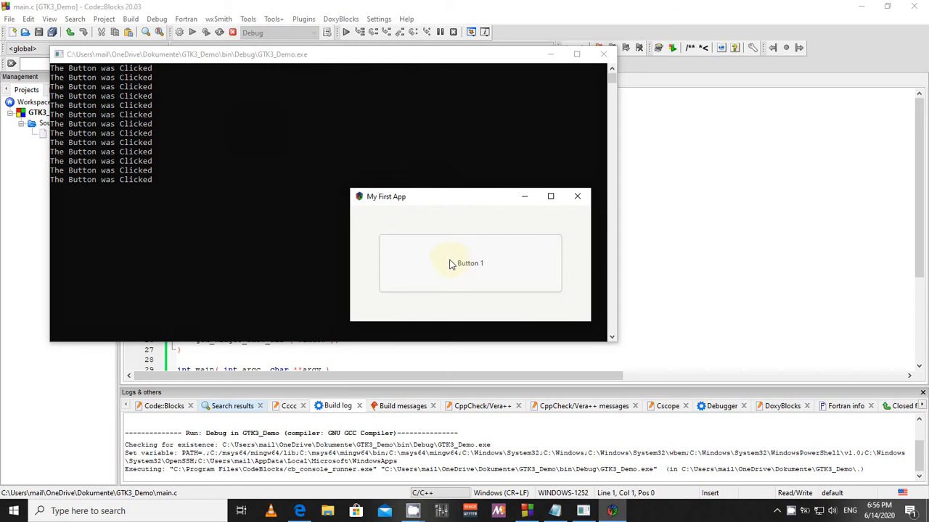
pyautogui.click(460, 265)
pyautogui.click(460, 266)
pyautogui.click(460, 265)
pyautogui.moveTo(446, 201); pyautogui.dragTo(451, 149)
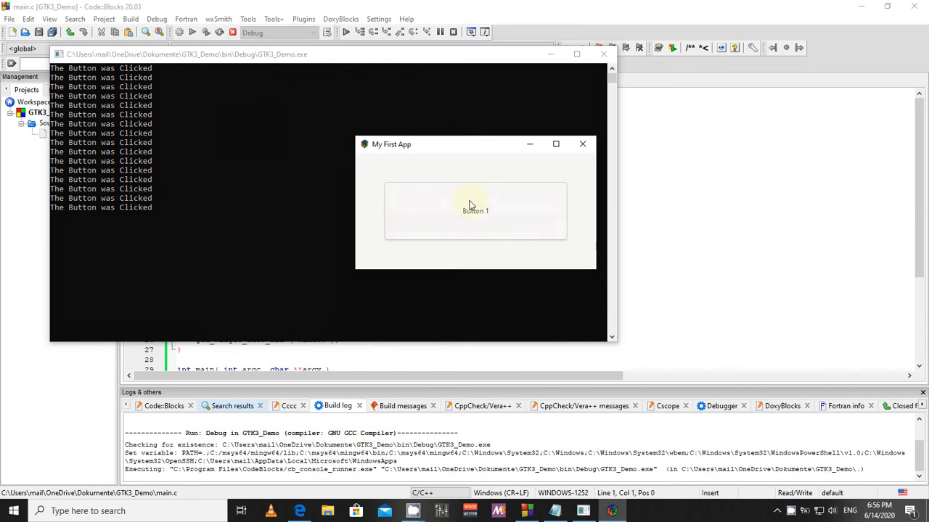